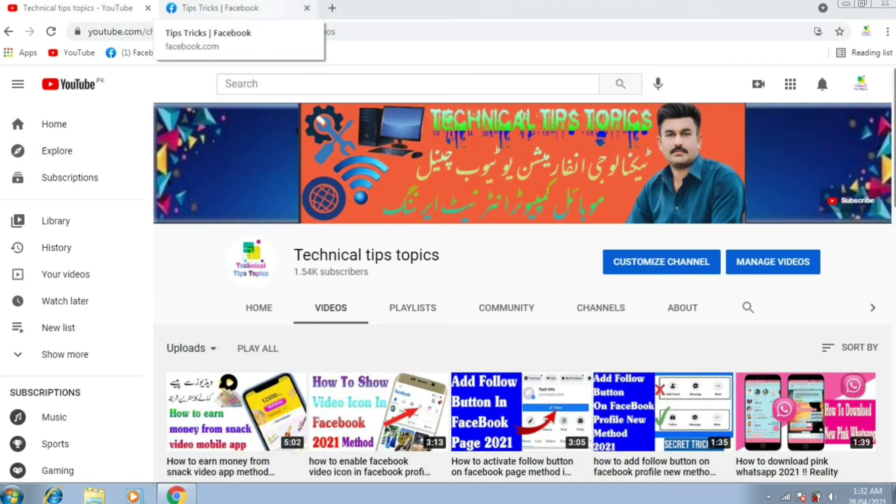
Step: On the Tips Tricks page, find the Like Share Subscribe Channel video post and boost it
{"action": "left_click", "coordinate": [214, 8]}
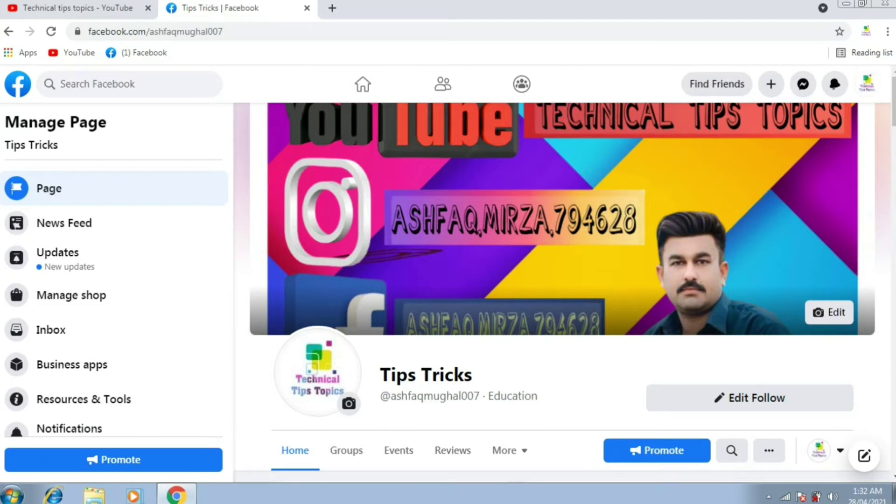
{"action": "scroll", "coordinate": [565, 280], "scroll_direction": "down", "scroll_amount": 2}
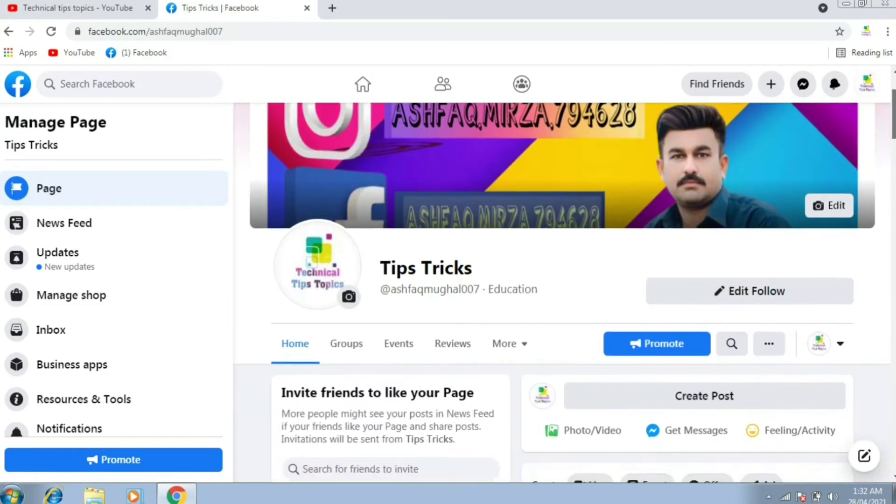
{"action": "scroll", "coordinate": [564, 280], "scroll_direction": "down", "scroll_amount": 1}
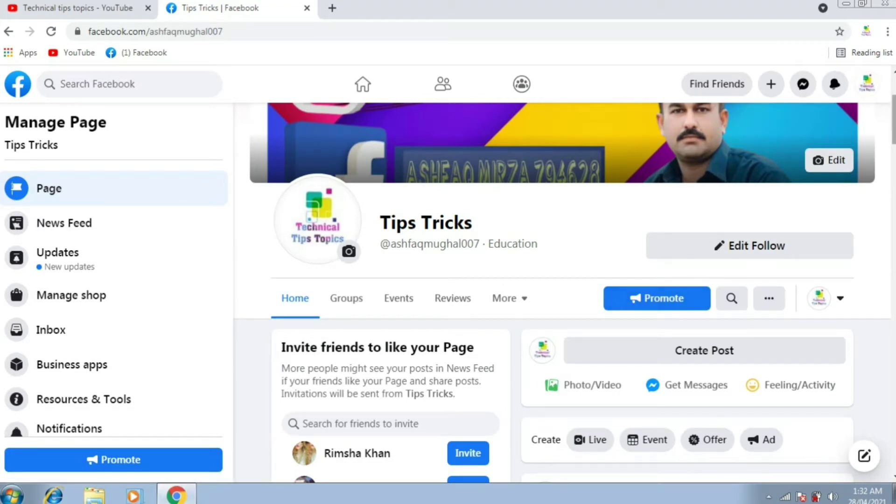
{"action": "scroll", "coordinate": [565, 294], "scroll_direction": "down", "scroll_amount": 6}
{"action": "scroll", "coordinate": [565, 294], "scroll_direction": "down", "scroll_amount": 1}
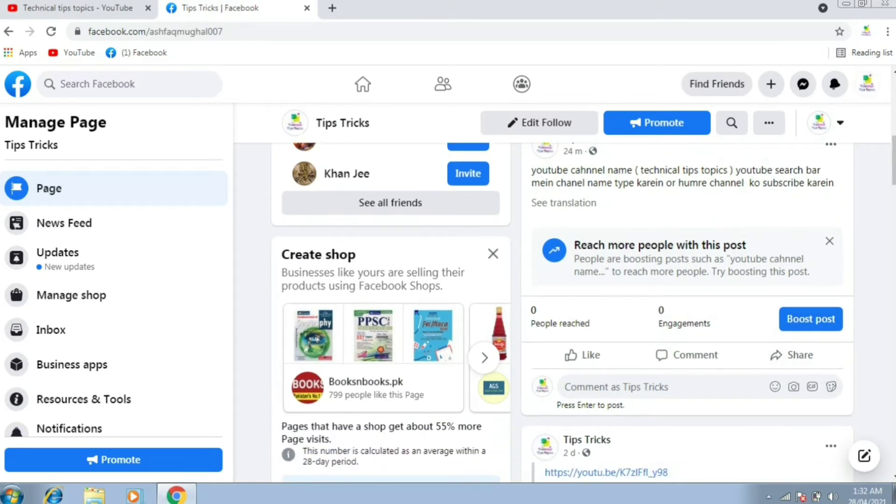
{"action": "scroll", "coordinate": [811, 319], "scroll_direction": "up", "scroll_amount": 1}
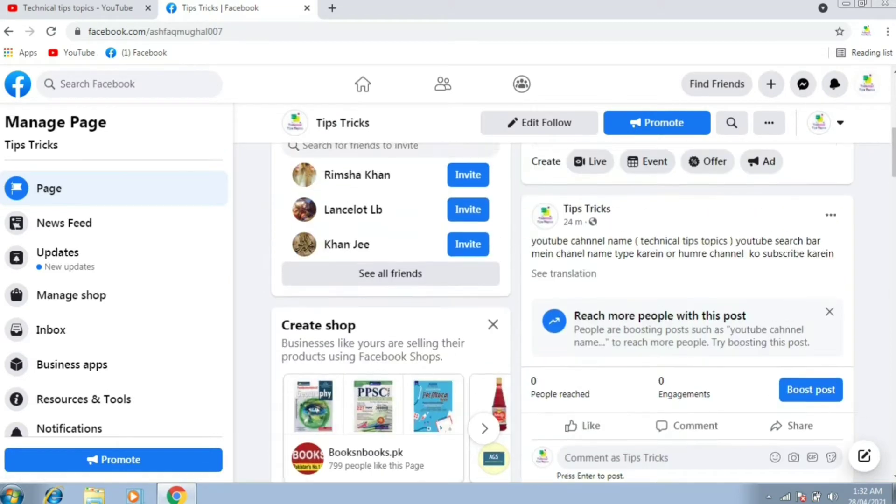
{"action": "scroll", "coordinate": [561, 293], "scroll_direction": "up", "scroll_amount": 4}
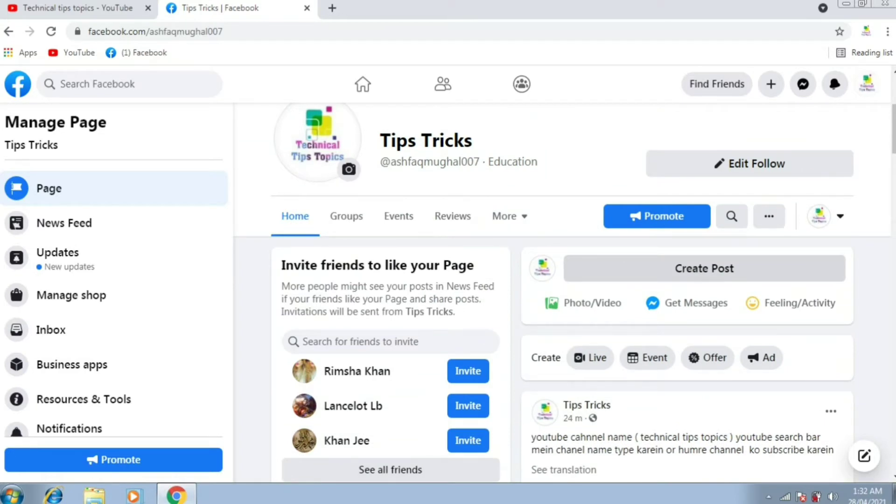
{"action": "scroll", "coordinate": [788, 304], "scroll_direction": "down", "scroll_amount": 4}
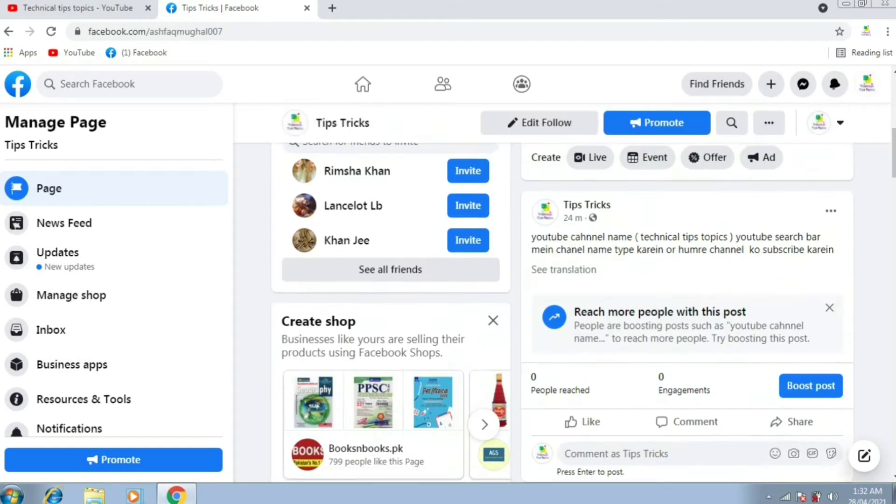
{"action": "scroll", "coordinate": [563, 312], "scroll_direction": "down", "scroll_amount": 18}
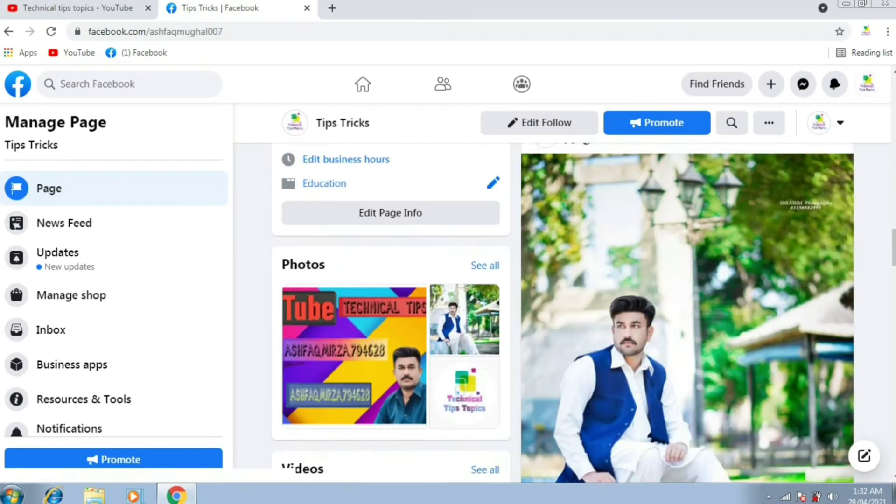
{"action": "scroll", "coordinate": [563, 312], "scroll_direction": "down", "scroll_amount": 10}
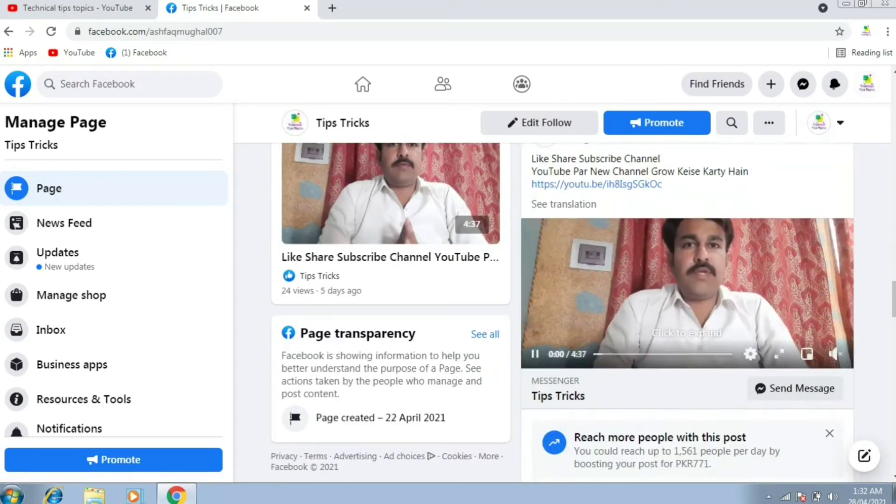
{"action": "scroll", "coordinate": [688, 280], "scroll_direction": "down", "scroll_amount": 1}
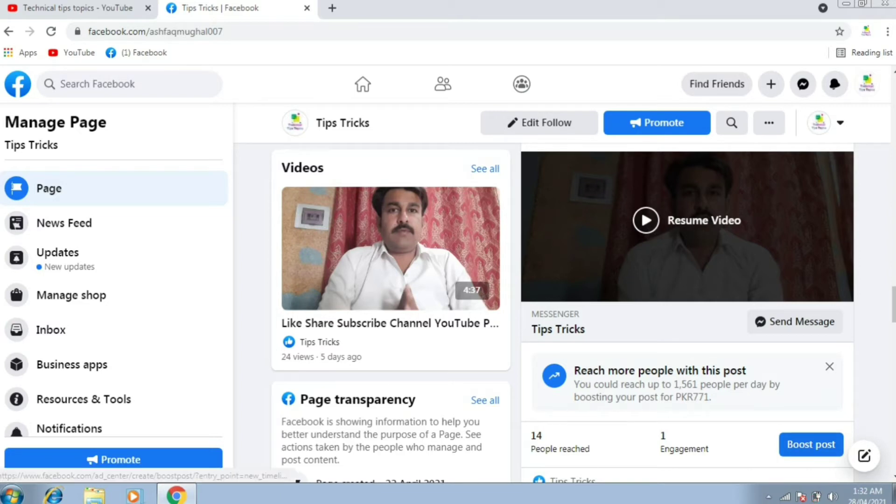
{"action": "left_click", "coordinate": [811, 444]}
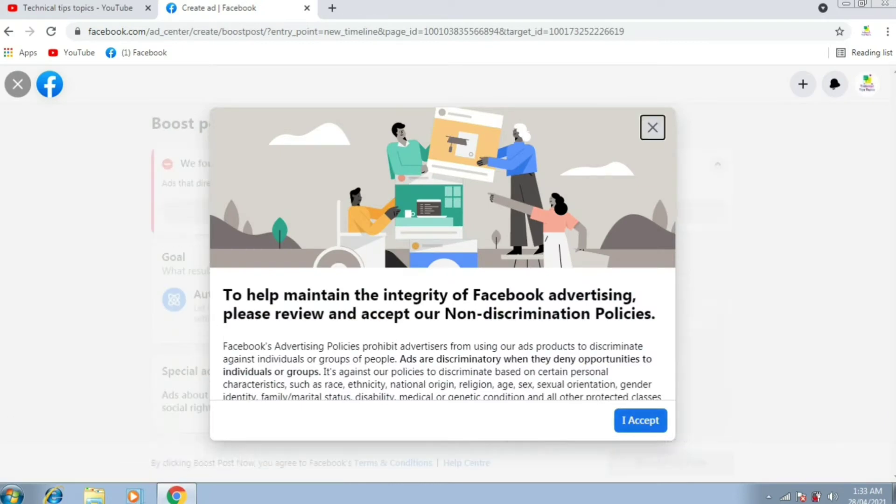
Step: Accept the non-discrimination policies and bring up the boost's Goal options
{"action": "key", "text": "Escape"}
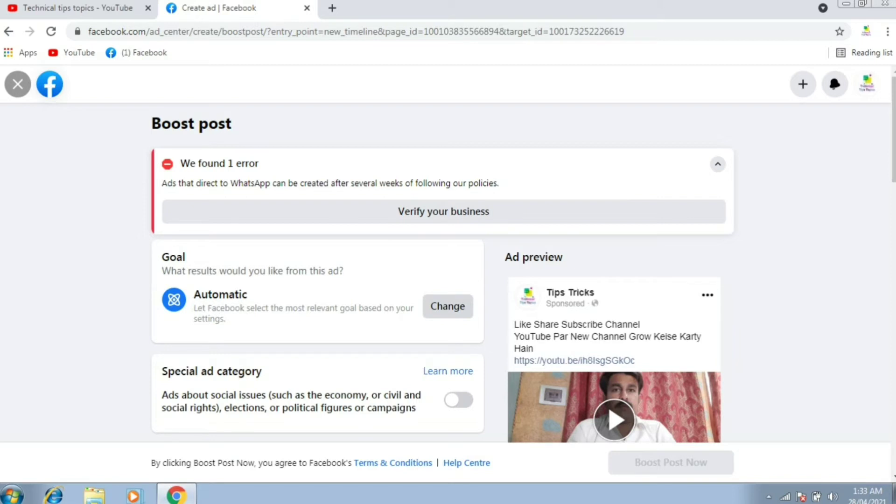
{"action": "left_click", "coordinate": [447, 306]}
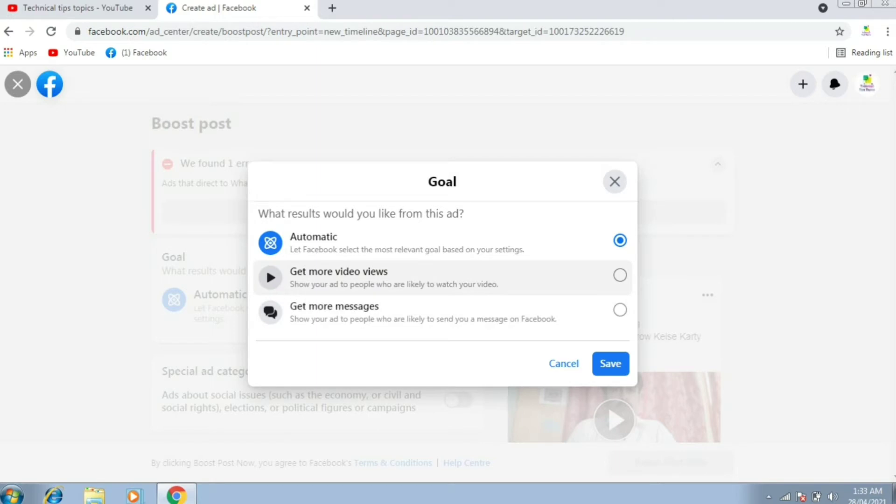
Step: Save Get more video views as the boost goal and bring up Edit Welcome Message
{"action": "left_click", "coordinate": [620, 275]}
{"action": "left_click", "coordinate": [611, 363]}
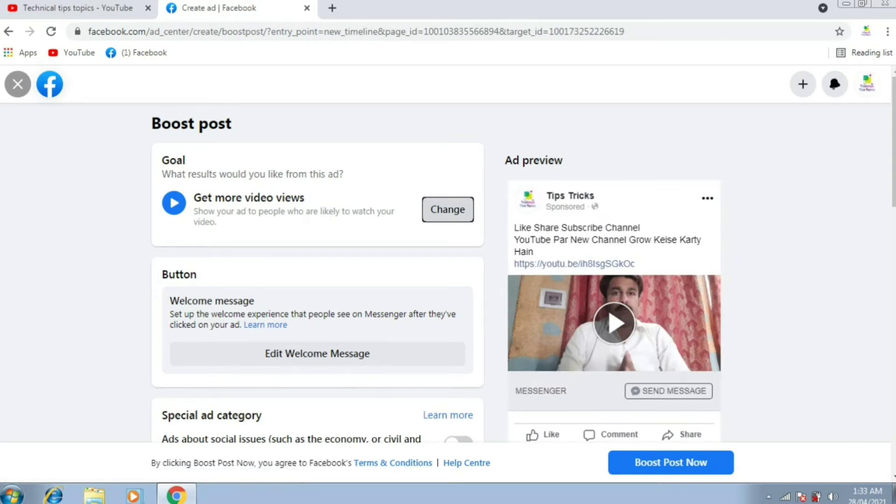
{"action": "scroll", "coordinate": [448, 270], "scroll_direction": "down", "scroll_amount": 2}
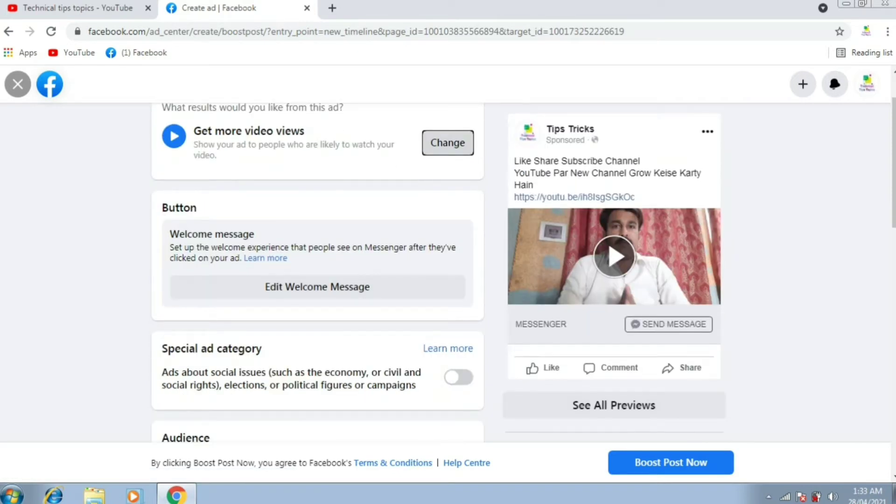
{"action": "left_click", "coordinate": [318, 286]}
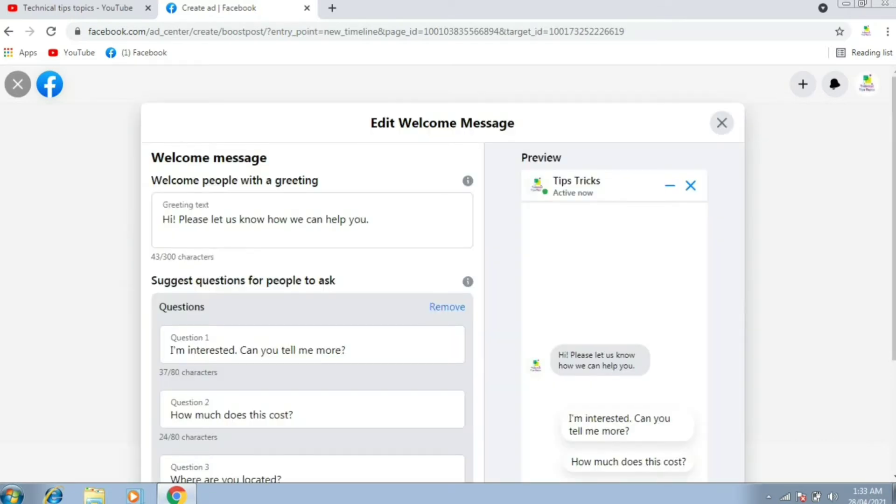
Step: Review the default welcome greeting and questions, then move down to the Pakistan 18-65+ audience
{"action": "scroll", "coordinate": [442, 289], "scroll_direction": "down", "scroll_amount": 3}
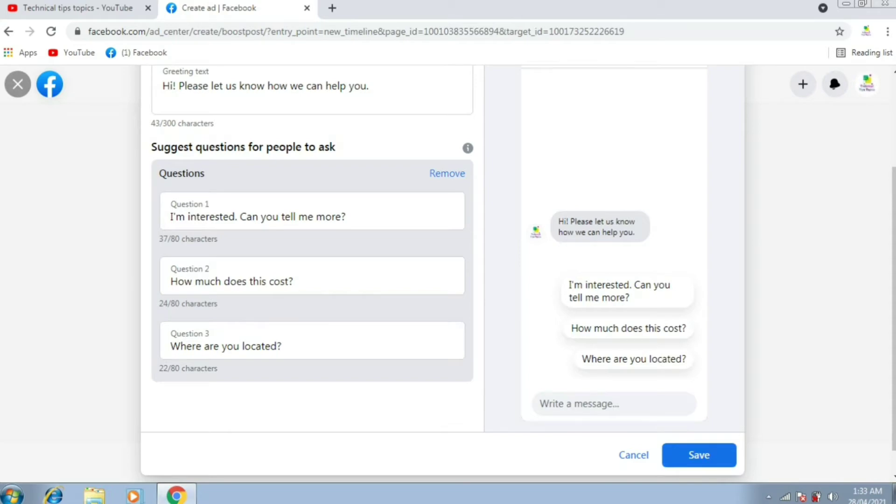
{"action": "scroll", "coordinate": [312, 340], "scroll_direction": "up", "scroll_amount": 3}
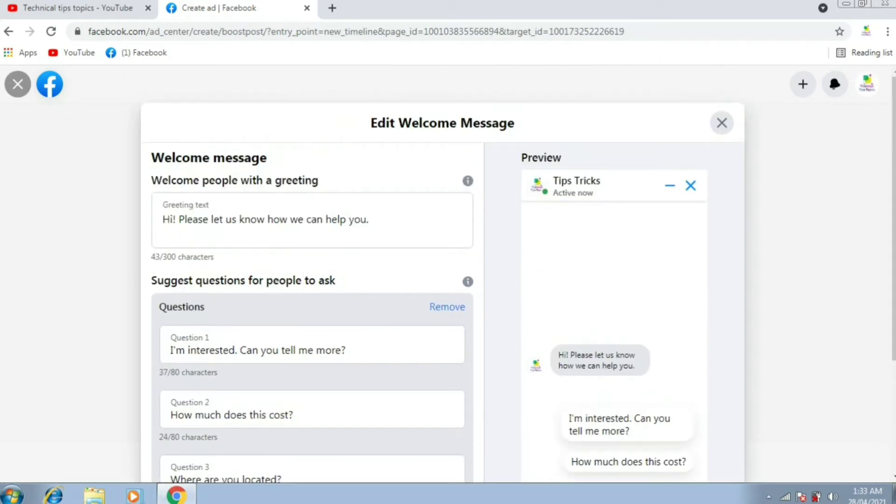
{"action": "scroll", "coordinate": [443, 290], "scroll_direction": "down", "scroll_amount": 3}
{"action": "scroll", "coordinate": [442, 290], "scroll_direction": "up", "scroll_amount": 3}
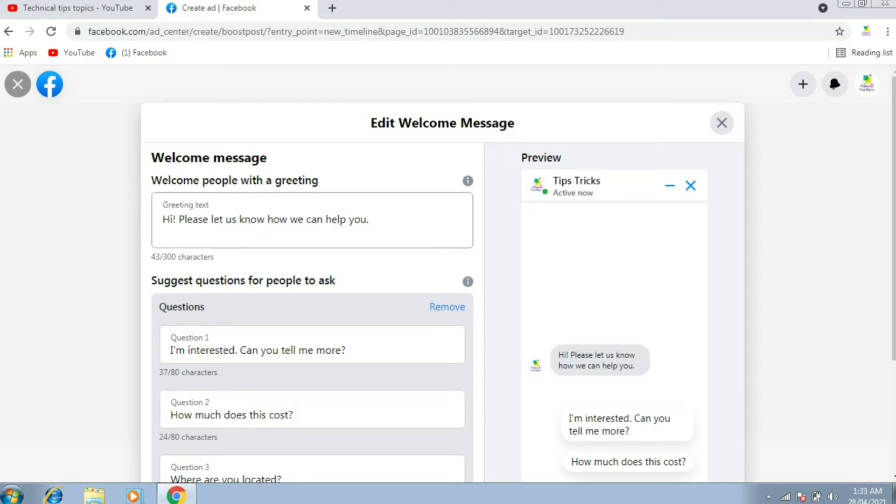
{"action": "left_click", "coordinate": [369, 219]}
{"action": "scroll", "coordinate": [313, 280], "scroll_direction": "down", "scroll_amount": 4}
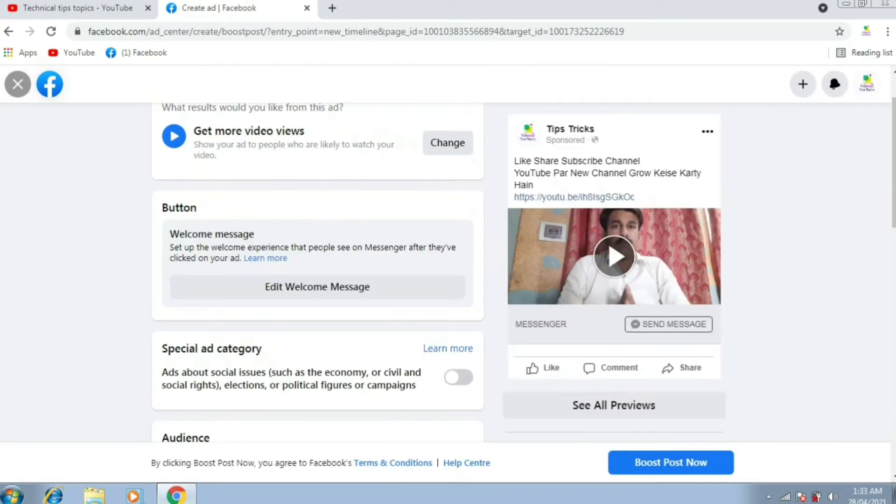
{"action": "scroll", "coordinate": [448, 270], "scroll_direction": "down", "scroll_amount": 3}
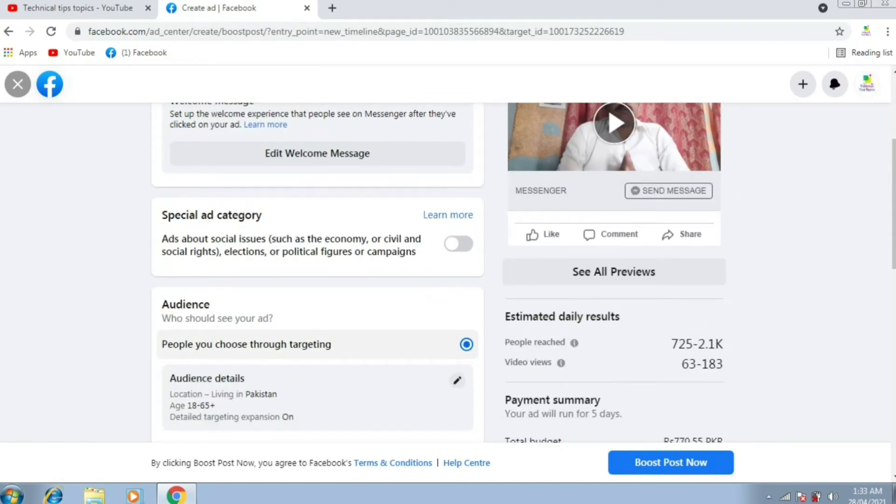
{"action": "scroll", "coordinate": [448, 270], "scroll_direction": "down", "scroll_amount": 1}
{"action": "scroll", "coordinate": [448, 270], "scroll_direction": "up", "scroll_amount": 4}
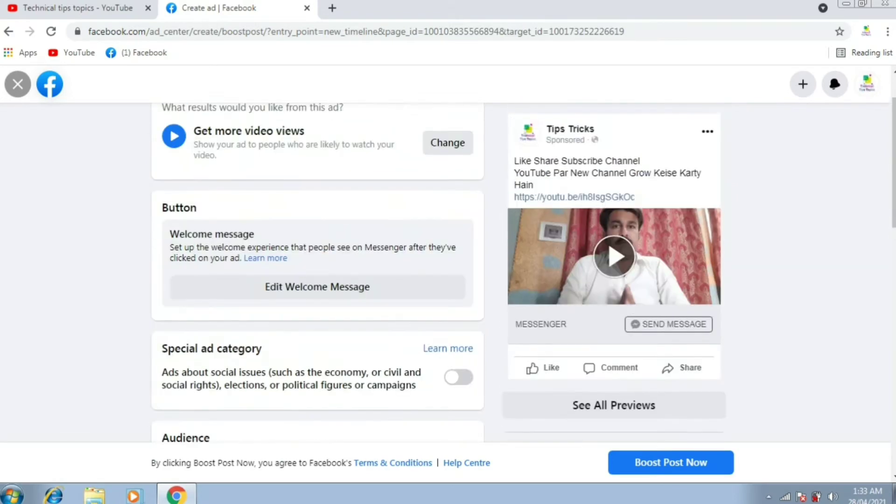
{"action": "scroll", "coordinate": [448, 271], "scroll_direction": "down", "scroll_amount": 4}
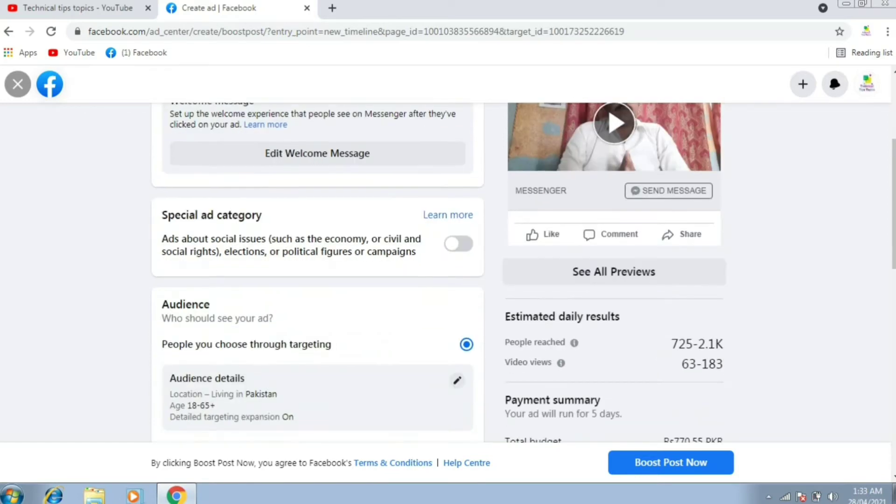
{"action": "scroll", "coordinate": [448, 271], "scroll_direction": "down", "scroll_amount": 1}
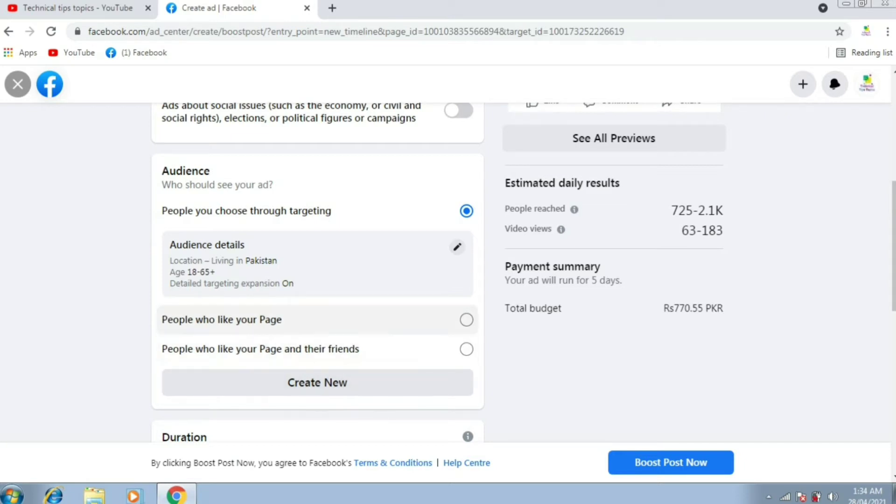
Step: Edit the boost audience's age range to 18–45, keeping Pakistan as the location
{"action": "left_click", "coordinate": [457, 246]}
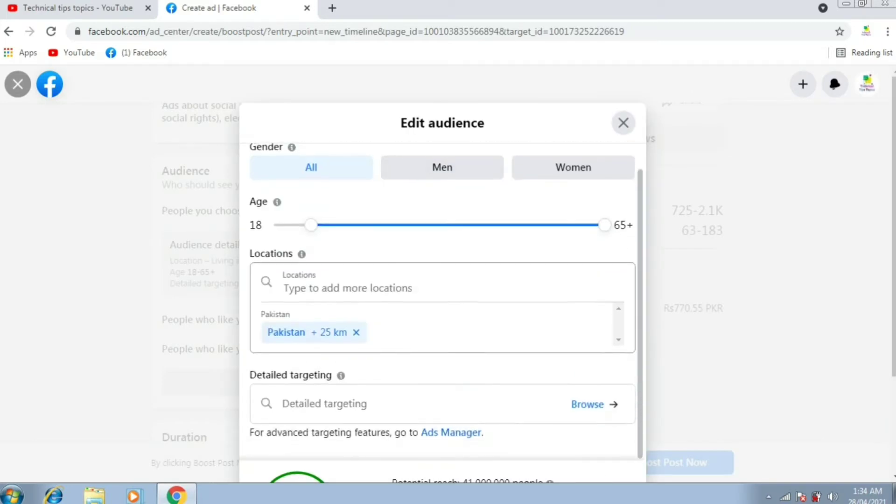
{"action": "scroll", "coordinate": [443, 299], "scroll_direction": "up", "scroll_amount": 1}
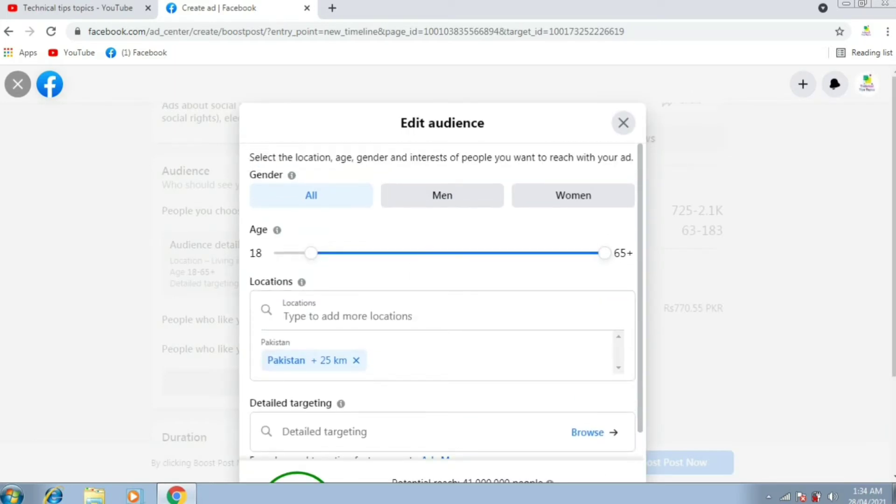
{"action": "mouse_move", "coordinate": [311, 253]}
{"action": "left_mouse_down"}
{"action": "mouse_move", "coordinate": [379, 253]}
{"action": "mouse_move", "coordinate": [311, 253]}
{"action": "left_mouse_up"}
{"action": "left_click_drag", "start_coordinate": [604, 253], "coordinate": [424, 253]}
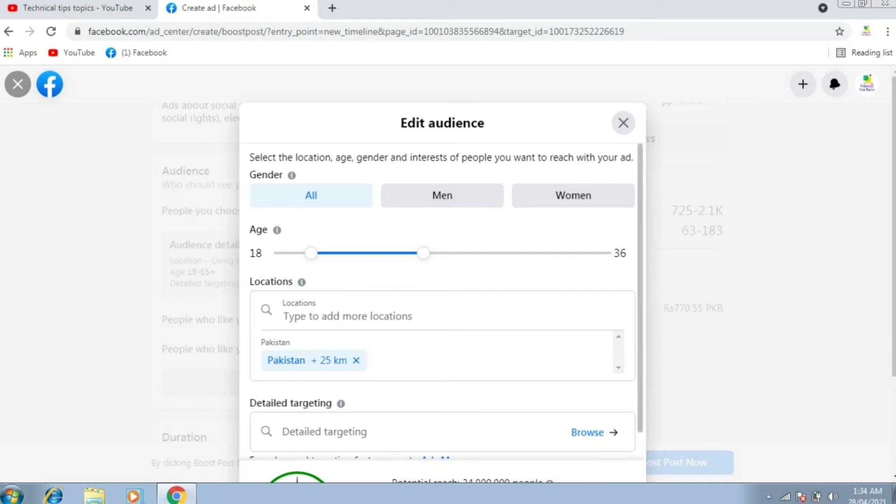
{"action": "left_click_drag", "start_coordinate": [424, 252], "coordinate": [479, 253]}
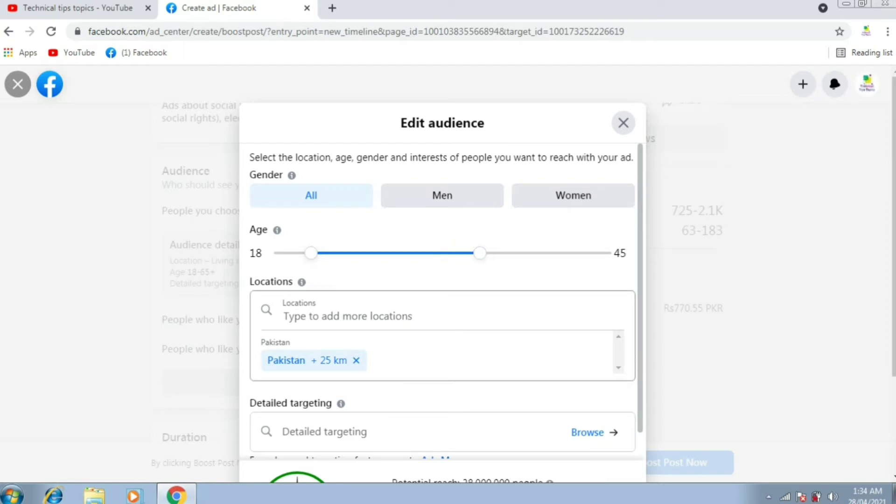
{"action": "left_click", "coordinate": [348, 316]}
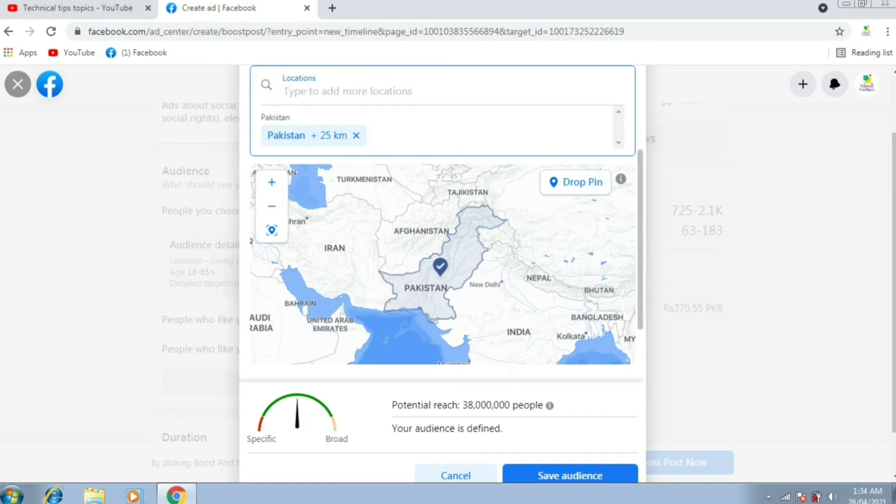
{"action": "key", "text": "Tab"}
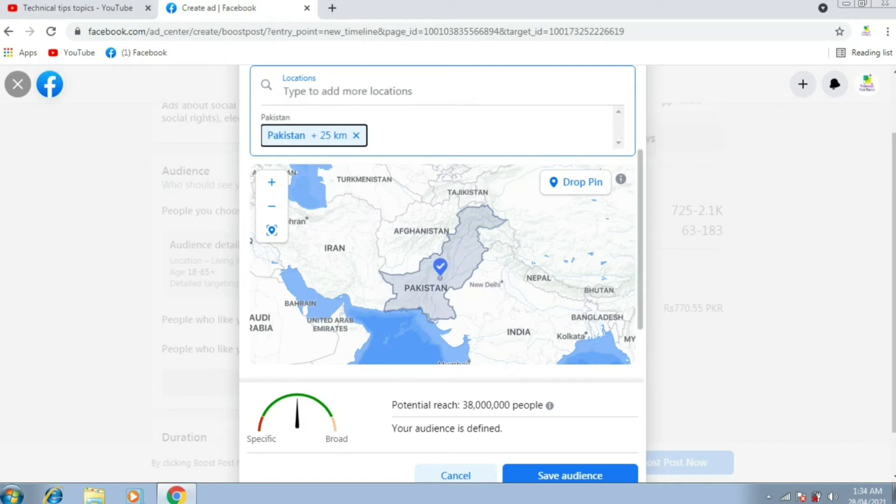
{"action": "key", "text": "shift+Tab"}
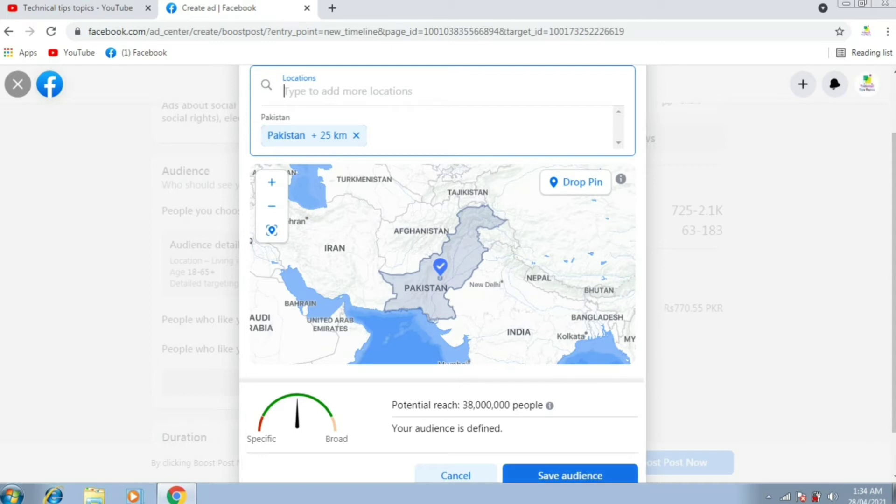
Step: Save the 18–45 audience, then switch targeting to People who like your Page
{"action": "left_click", "coordinate": [570, 475]}
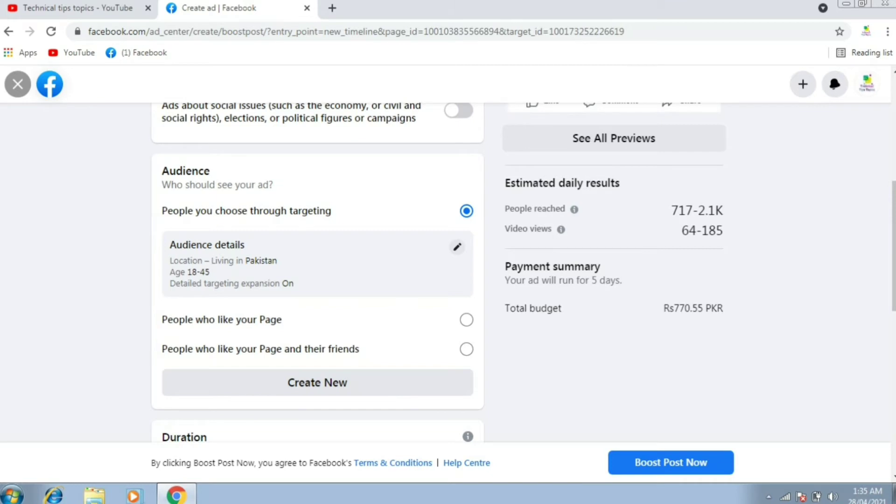
{"action": "left_click", "coordinate": [457, 247]}
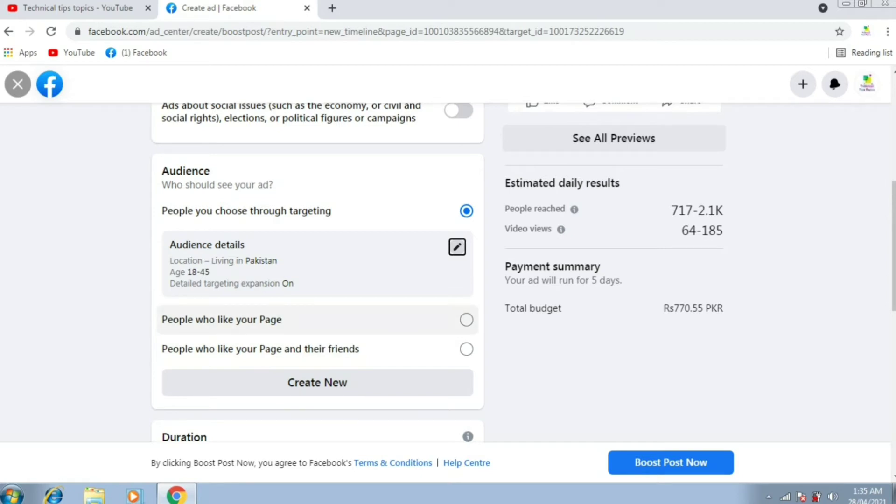
{"action": "left_click", "coordinate": [466, 320]}
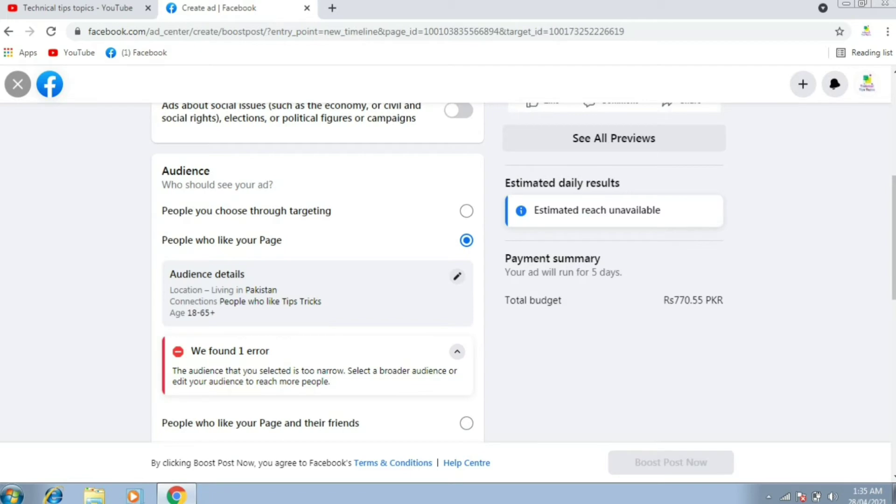
Step: Target People who like your Page and their friends, reaching an estimated 1.4K-4.2K daily
{"action": "scroll", "coordinate": [318, 273], "scroll_direction": "down", "scroll_amount": 3}
{"action": "left_click", "coordinate": [466, 288]}
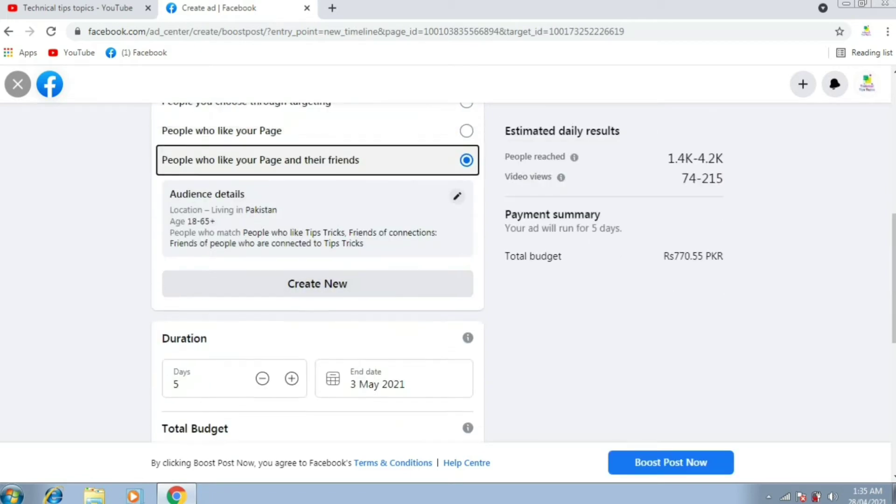
{"action": "scroll", "coordinate": [318, 273], "scroll_direction": "down", "scroll_amount": 3}
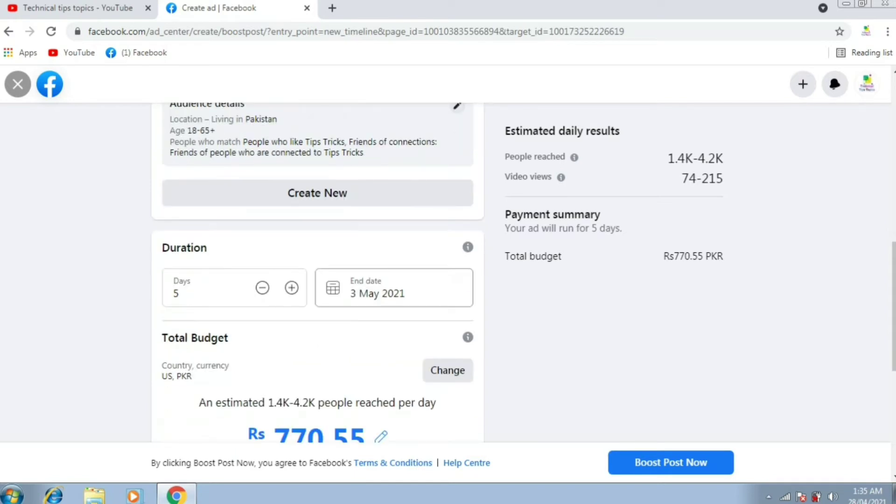
{"action": "scroll", "coordinate": [317, 273], "scroll_direction": "down", "scroll_amount": 2}
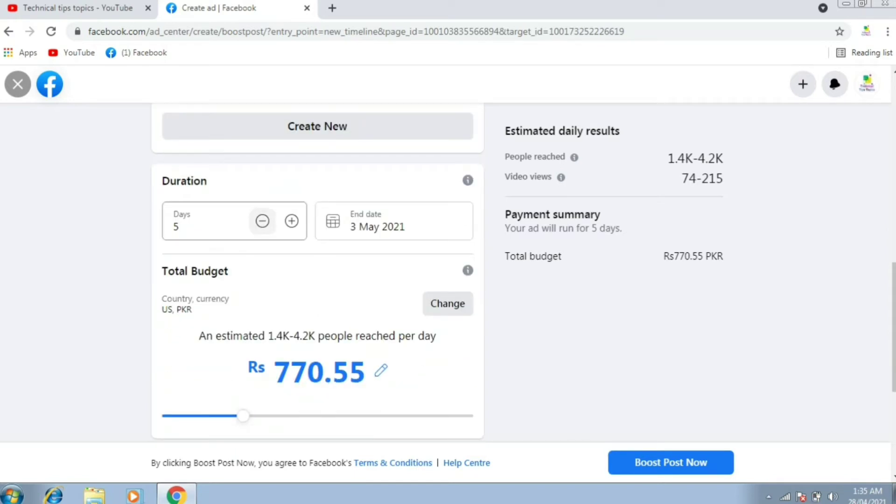
Step: Adjust the boost duration with the Days buttons, settling on 4 days
{"action": "left_click", "coordinate": [292, 220]}
{"action": "left_click", "coordinate": [292, 221]}
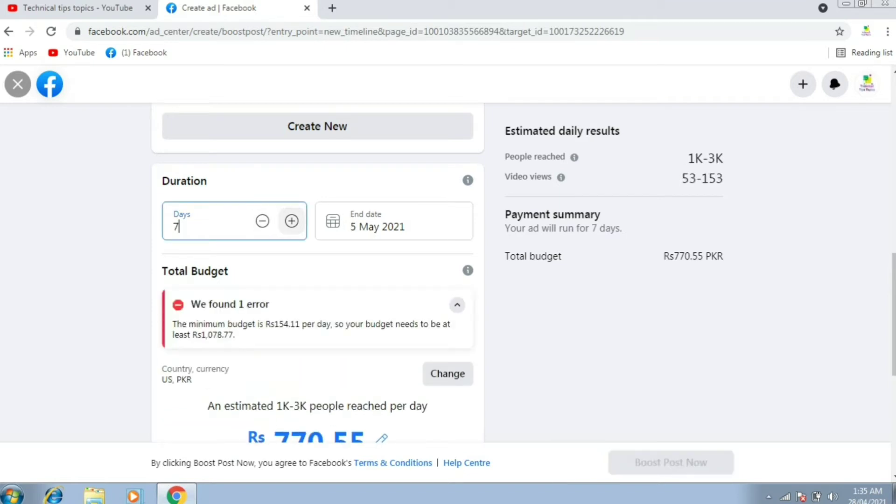
{"action": "left_click", "coordinate": [262, 220]}
{"action": "left_click", "coordinate": [262, 221]}
{"action": "left_click", "coordinate": [262, 220]}
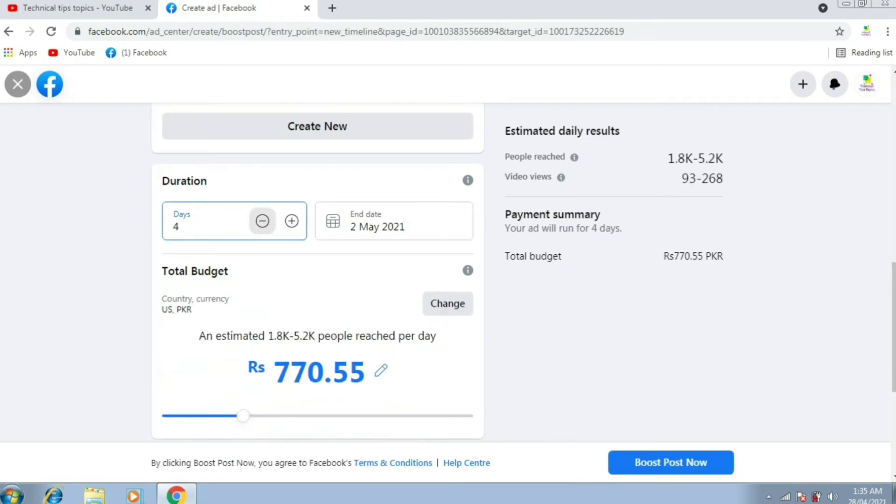
{"action": "left_click", "coordinate": [263, 221]}
{"action": "left_click", "coordinate": [291, 277]}
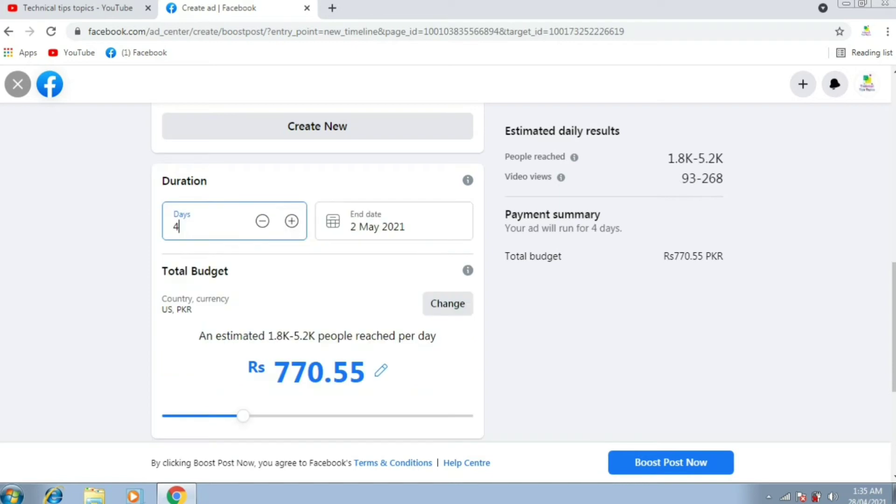
{"action": "left_click", "coordinate": [292, 221]}
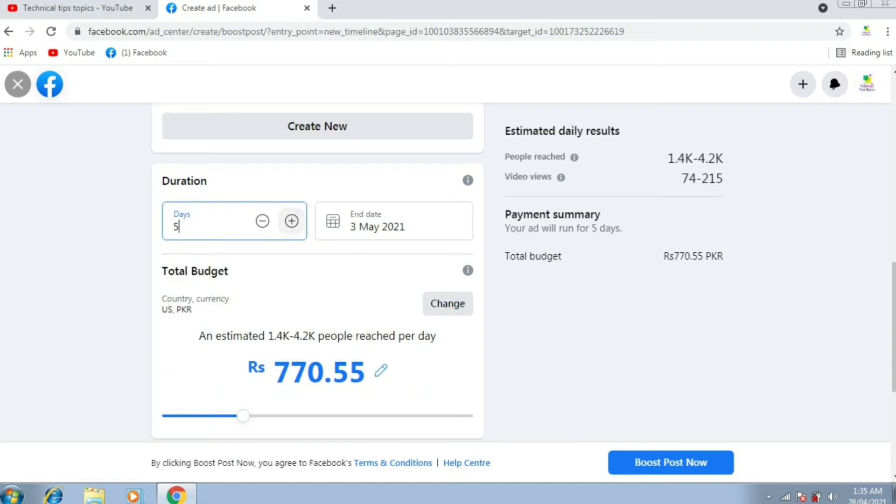
{"action": "left_click", "coordinate": [263, 220]}
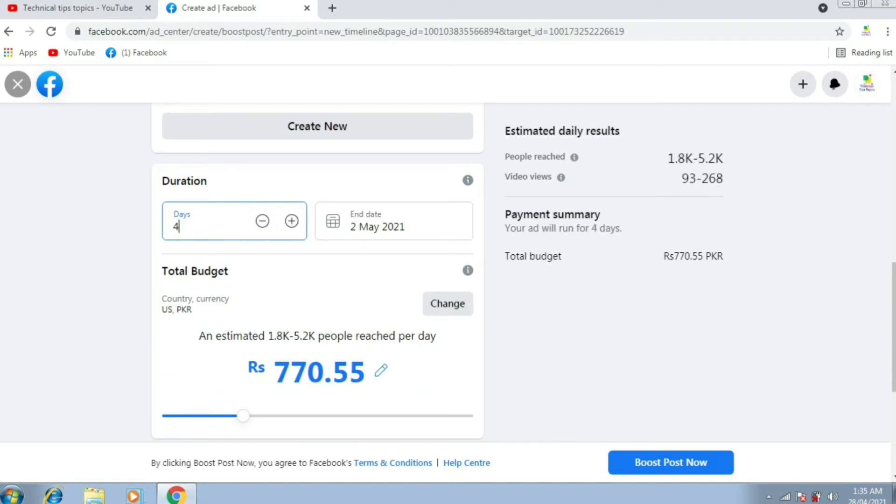
Step: Confirm the end date stays 2 May 2021 and bring up the country and currency settings
{"action": "left_click", "coordinate": [394, 221]}
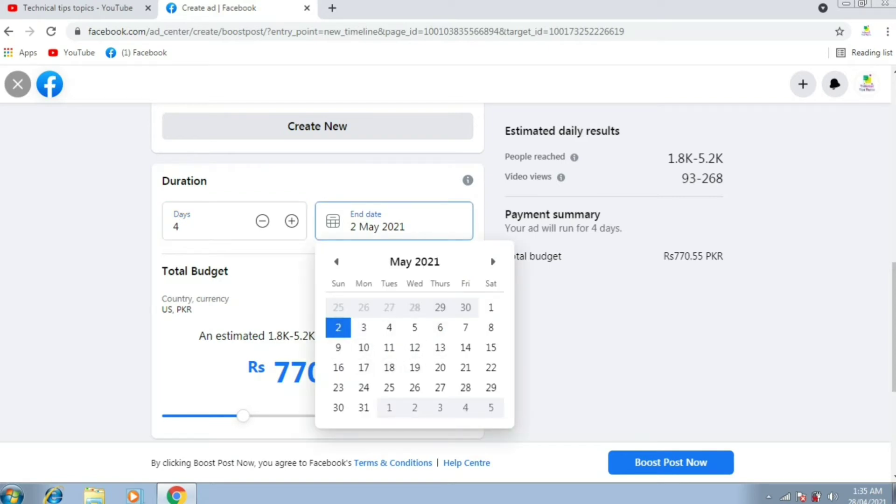
{"action": "key", "text": "Escape"}
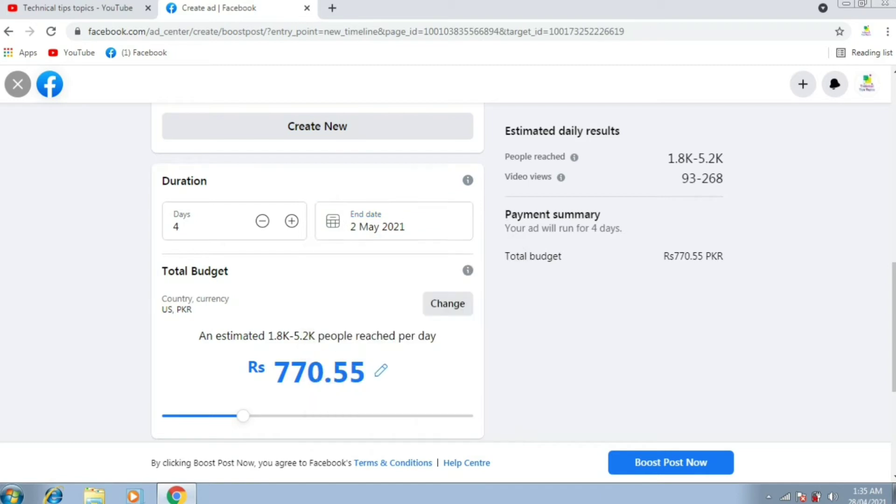
{"action": "left_click", "coordinate": [378, 227]}
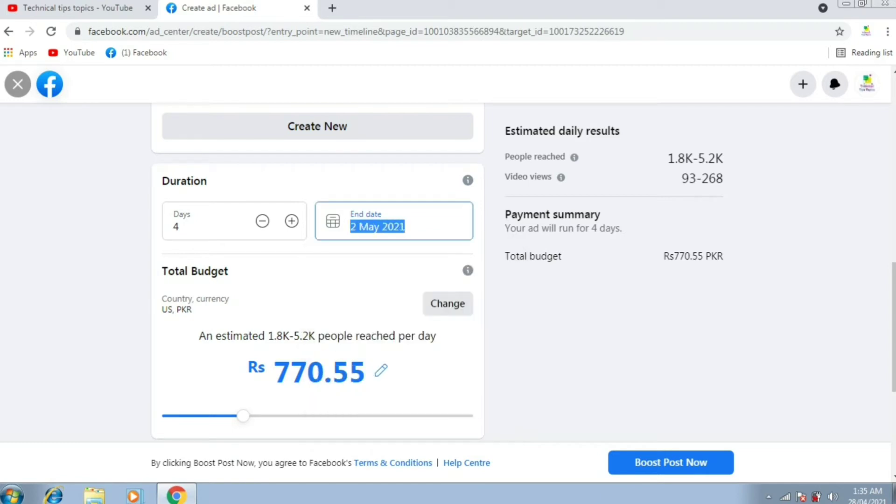
{"action": "key", "text": "Escape"}
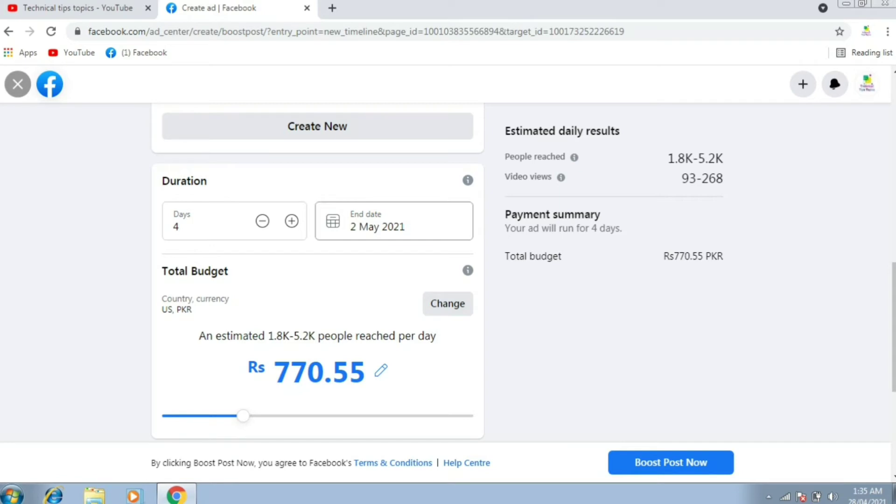
{"action": "left_click", "coordinate": [377, 226]}
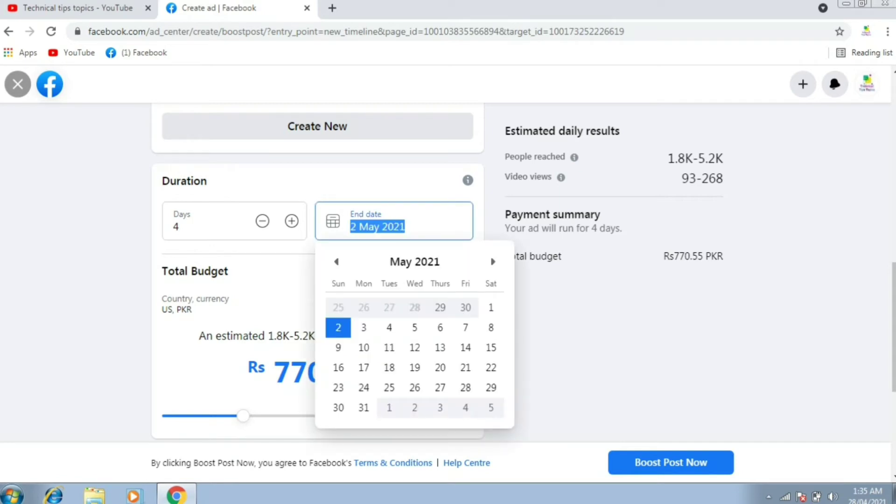
{"action": "key", "text": "Escape"}
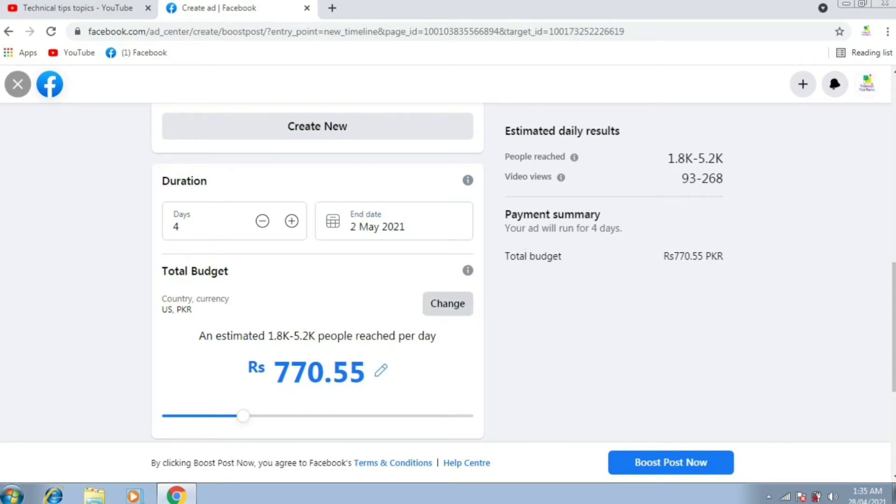
{"action": "left_click", "coordinate": [448, 303]}
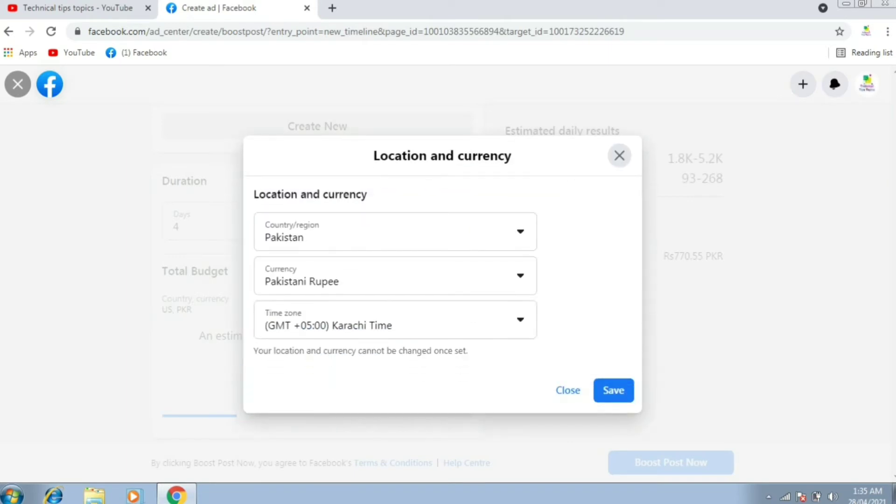
{"action": "key", "text": "Escape"}
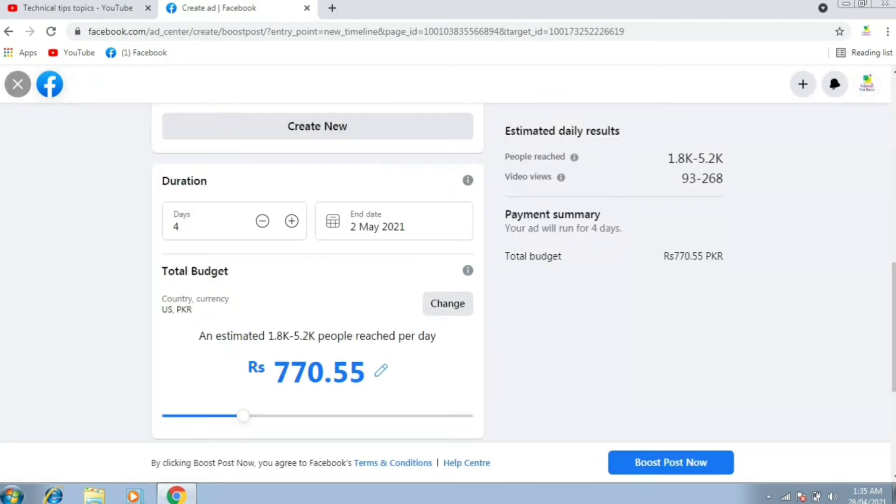
{"action": "scroll", "coordinate": [317, 275], "scroll_direction": "down", "scroll_amount": 2}
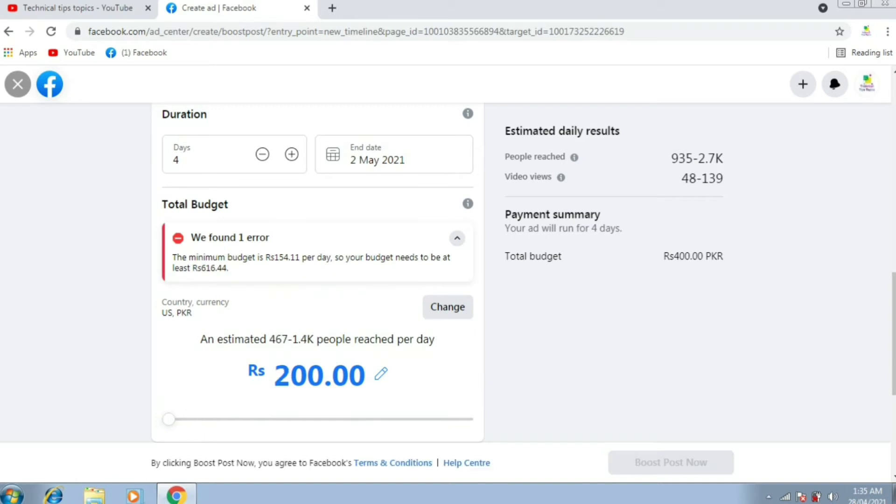
Step: Drag the Total Budget slider from Rs 200 up to Rs 6,000
{"action": "scroll", "coordinate": [317, 273], "scroll_direction": "down", "scroll_amount": 2}
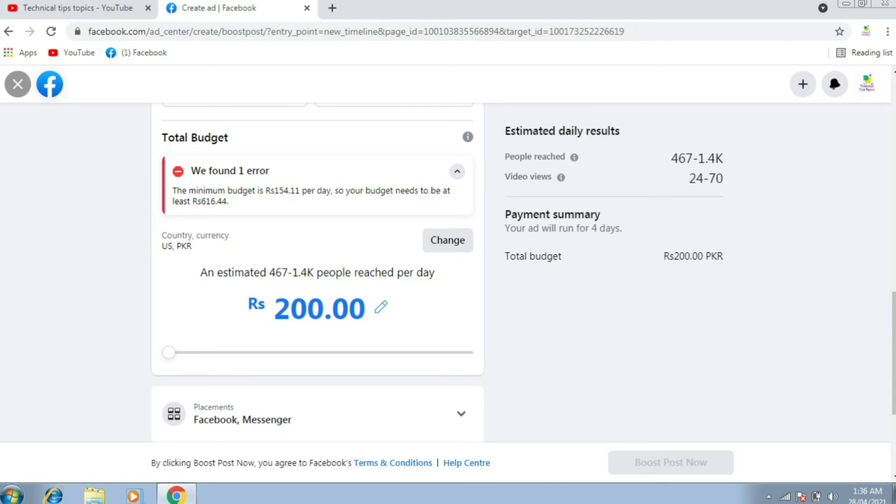
{"action": "left_click_drag", "start_coordinate": [201, 272], "coordinate": [366, 309]}
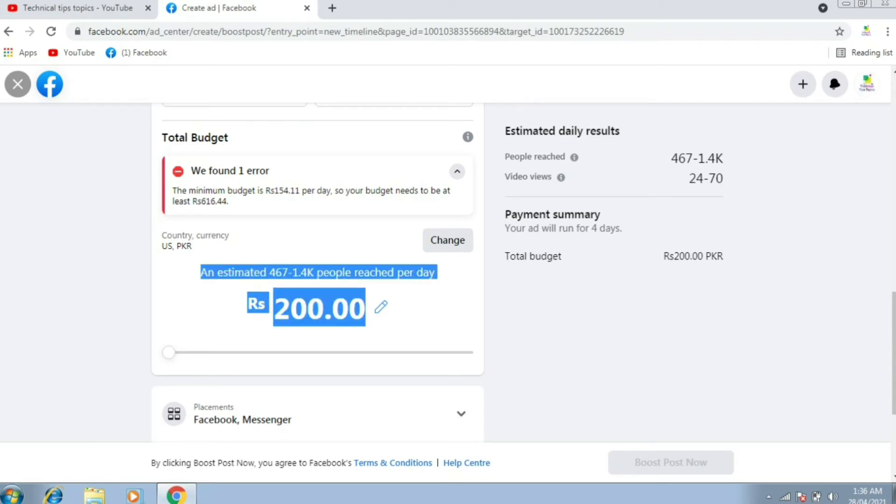
{"action": "left_click", "coordinate": [354, 336]}
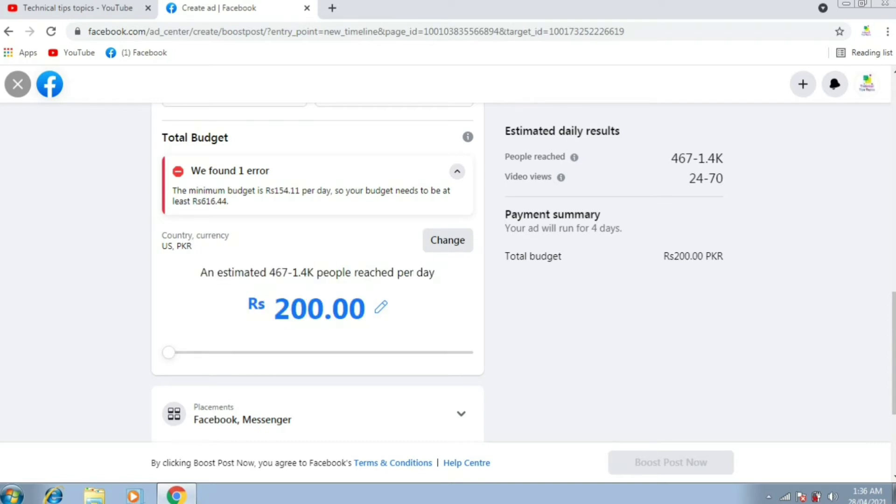
{"action": "left_click_drag", "start_coordinate": [169, 352], "coordinate": [230, 352]}
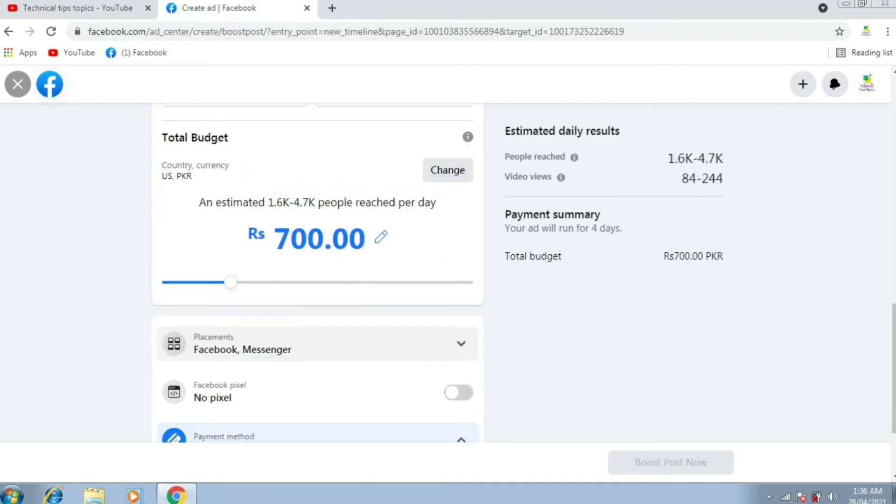
{"action": "left_click_drag", "start_coordinate": [230, 282], "coordinate": [405, 282]}
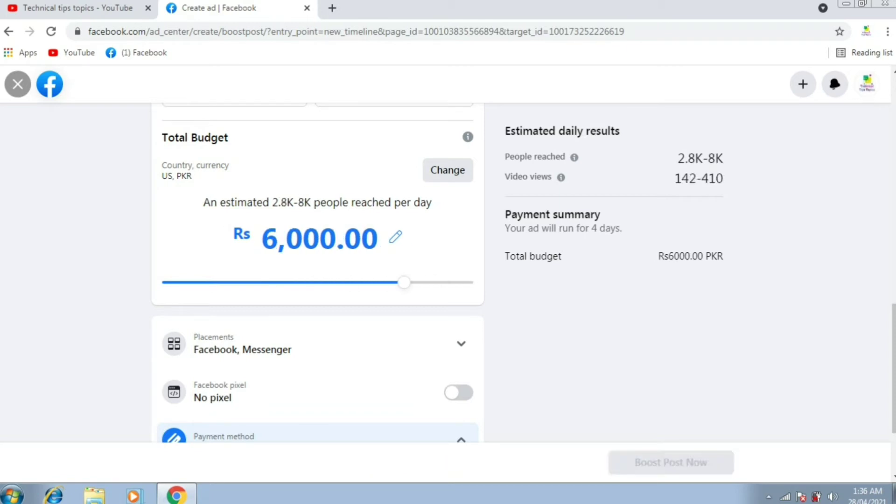
Step: Highlight the 2.8K-8K reach, 142-410 video views and Rs6000.00 budget figures
{"action": "scroll", "coordinate": [404, 283], "scroll_direction": "up", "scroll_amount": 1}
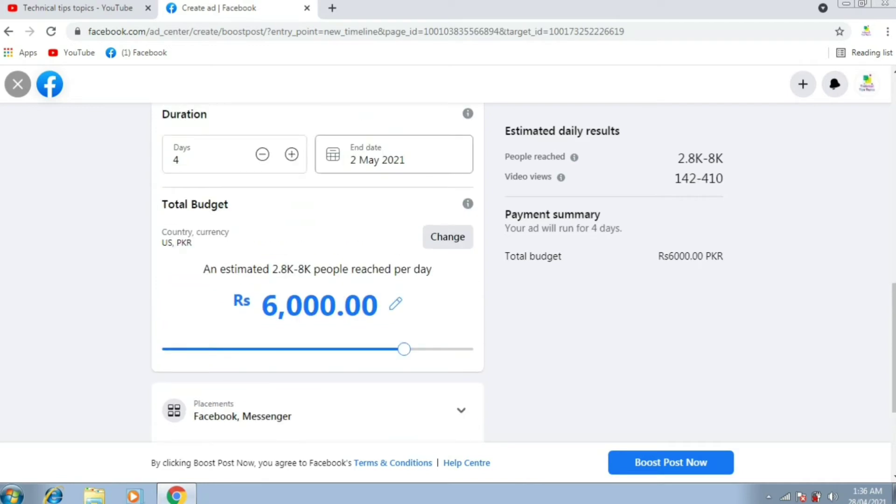
{"action": "triple_click", "coordinate": [535, 156]}
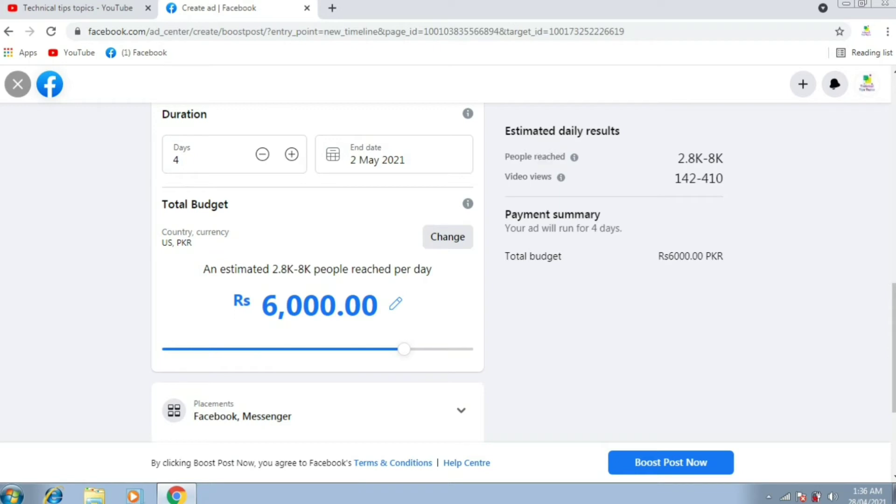
{"action": "left_click_drag", "start_coordinate": [678, 158], "coordinate": [553, 177]}
{"action": "left_click_drag", "start_coordinate": [674, 178], "coordinate": [724, 178]}
{"action": "left_click_drag", "start_coordinate": [658, 257], "coordinate": [724, 256]}
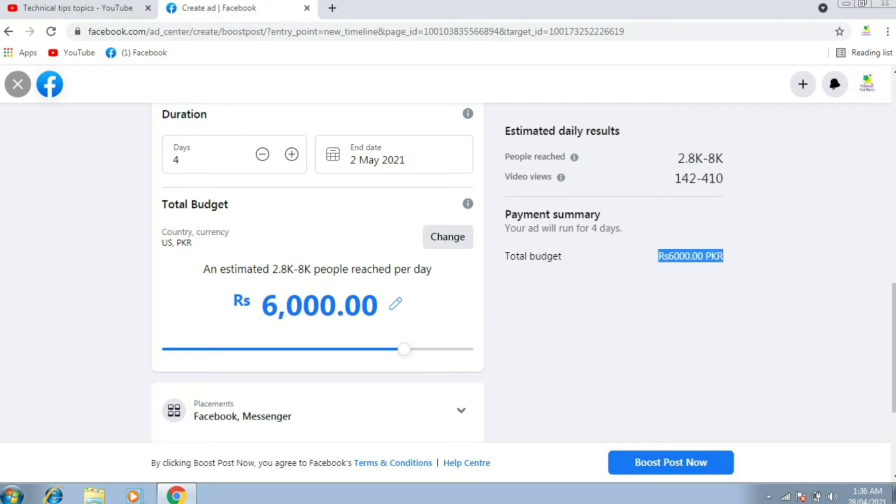
{"action": "scroll", "coordinate": [317, 270], "scroll_direction": "down", "scroll_amount": 3}
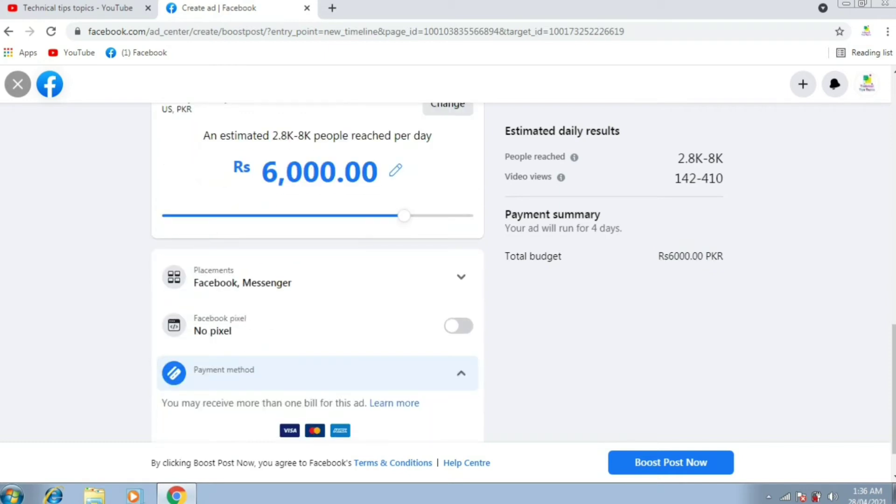
Step: Check Placements and the Facebook pixel toggle, leaving pixel off, and proceed to Add Payment Method
{"action": "scroll", "coordinate": [394, 350], "scroll_direction": "down", "scroll_amount": 1}
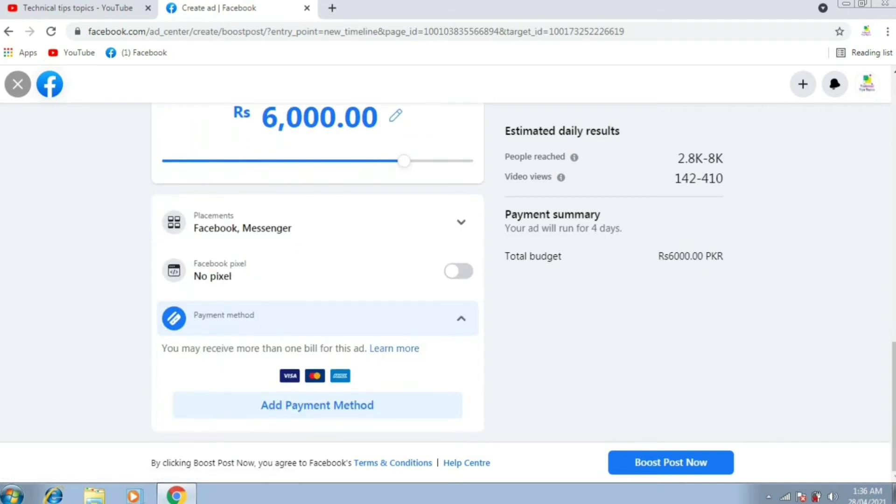
{"action": "left_click", "coordinate": [461, 222]}
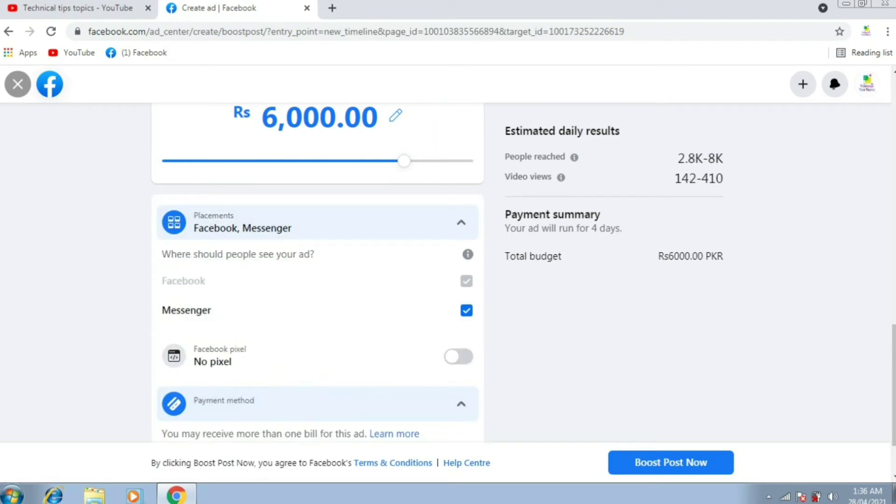
{"action": "key", "text": "Return"}
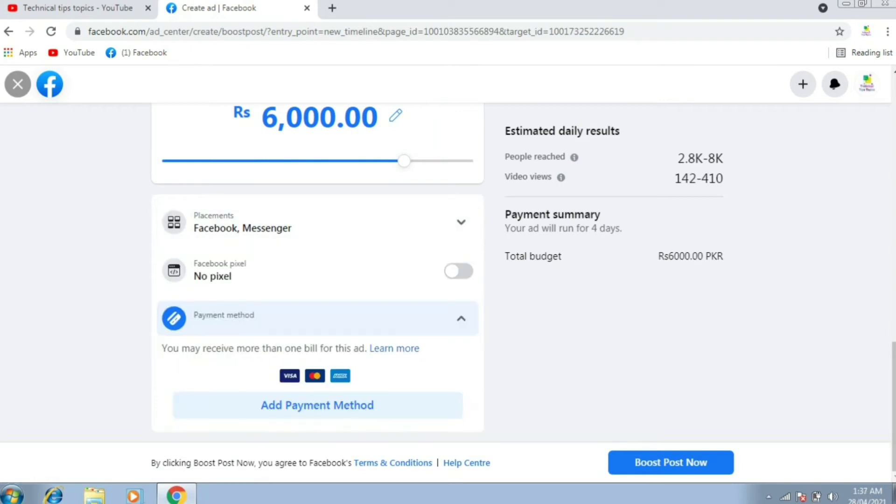
{"action": "key", "text": "space"}
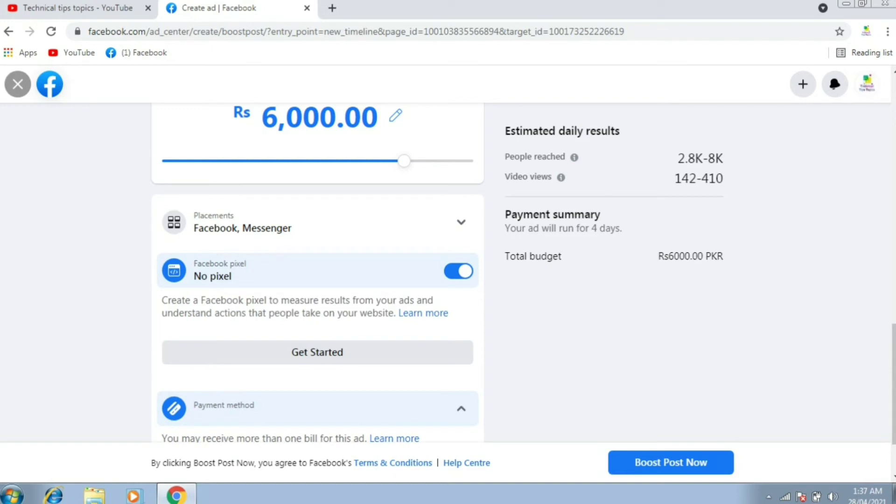
{"action": "key", "text": "space"}
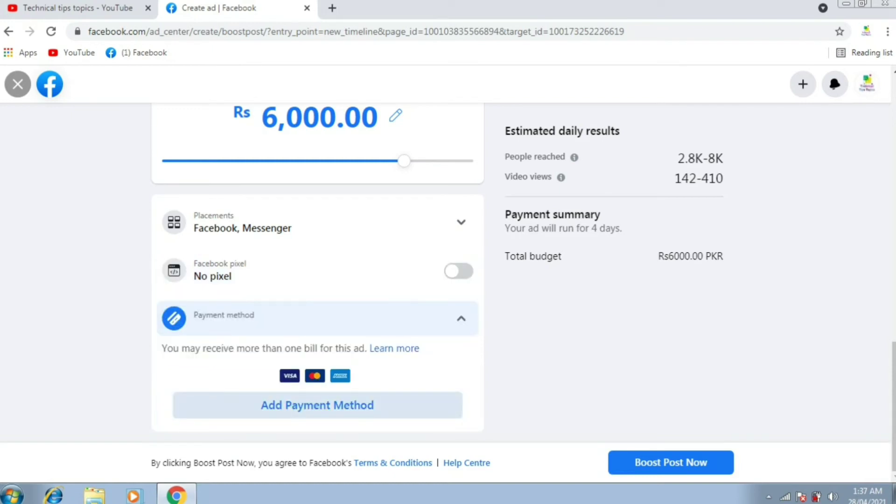
{"action": "key", "text": "Return"}
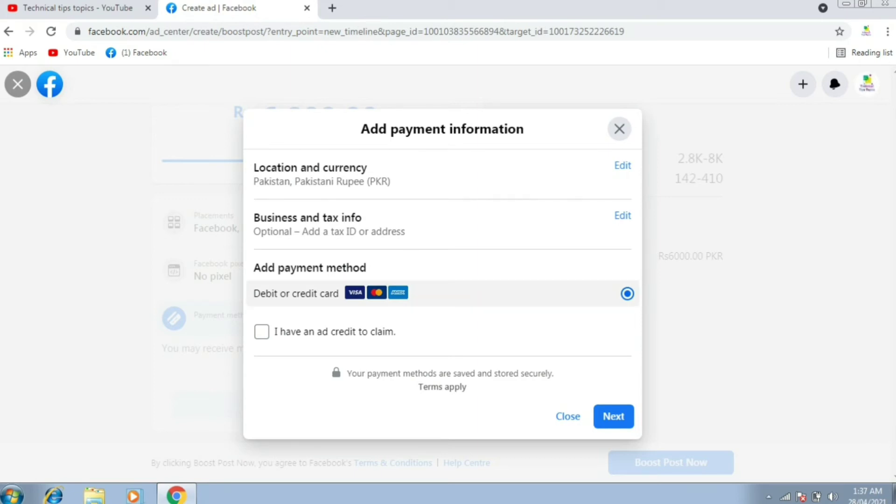
Step: Tick 'I have an ad credit to claim' with debit or credit card, and continue to card details
{"action": "key", "text": "Tab"}
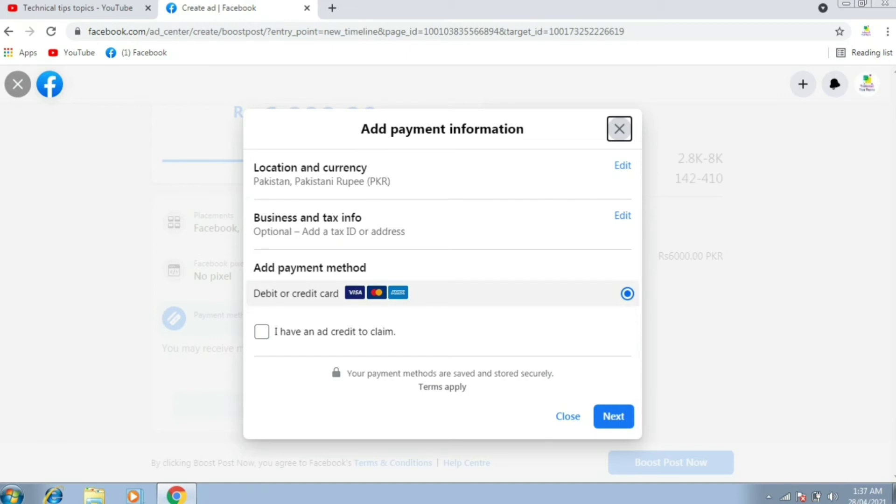
{"action": "left_click", "coordinate": [262, 332]}
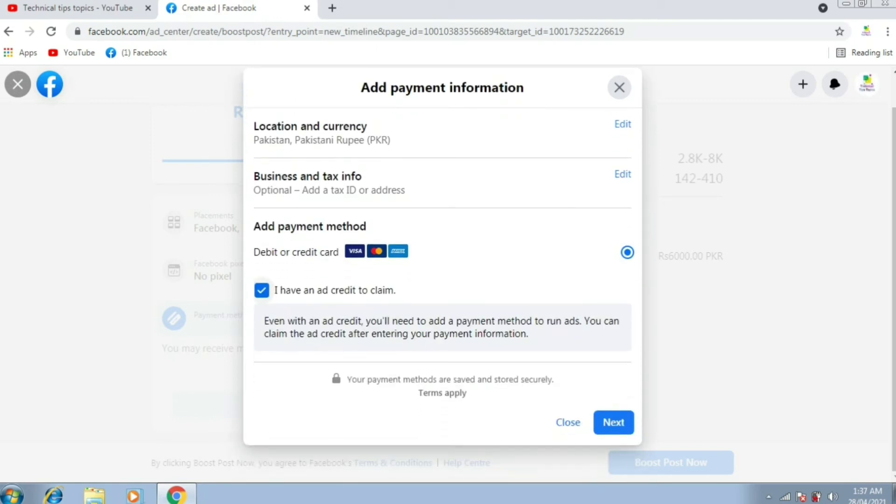
{"action": "left_click", "coordinate": [613, 423]}
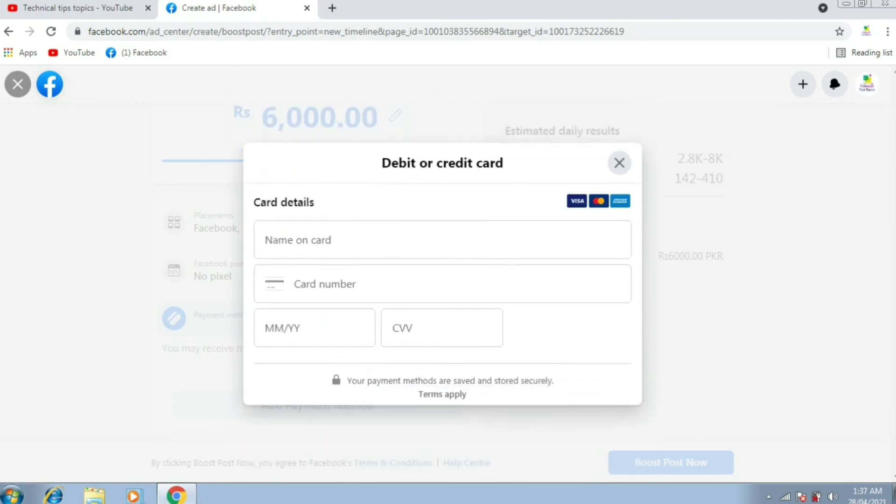
Step: Enter the cardholder's name and a card number, which Facebook rejects as an unsupported card type
{"action": "left_click", "coordinate": [326, 219]}
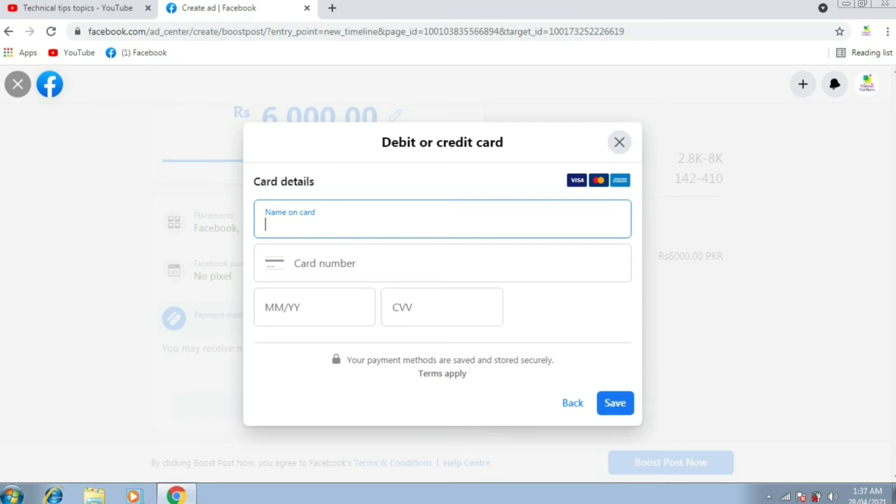
{"action": "left_click", "coordinate": [442, 263]}
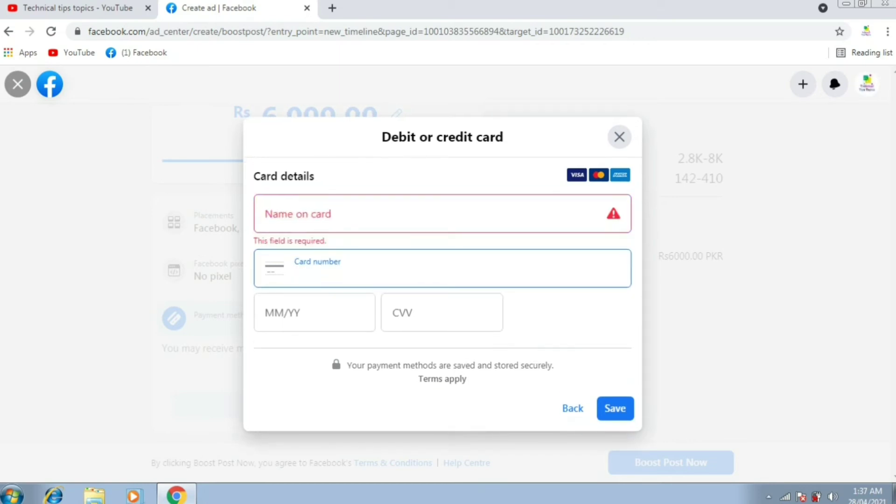
{"action": "left_click", "coordinate": [327, 217]}
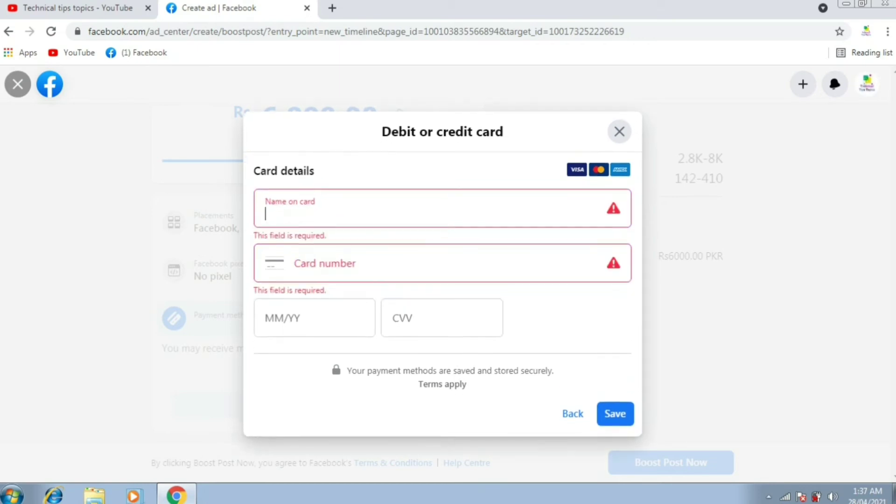
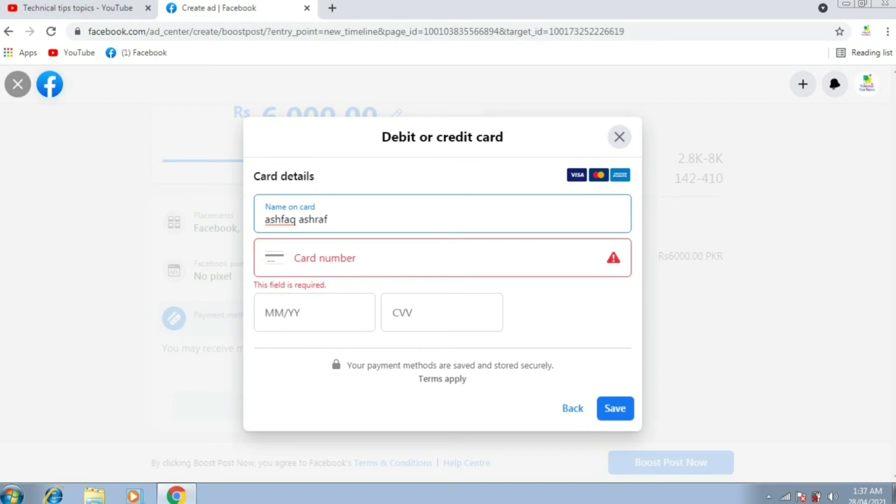
{"action": "left_click", "coordinate": [420, 258]}
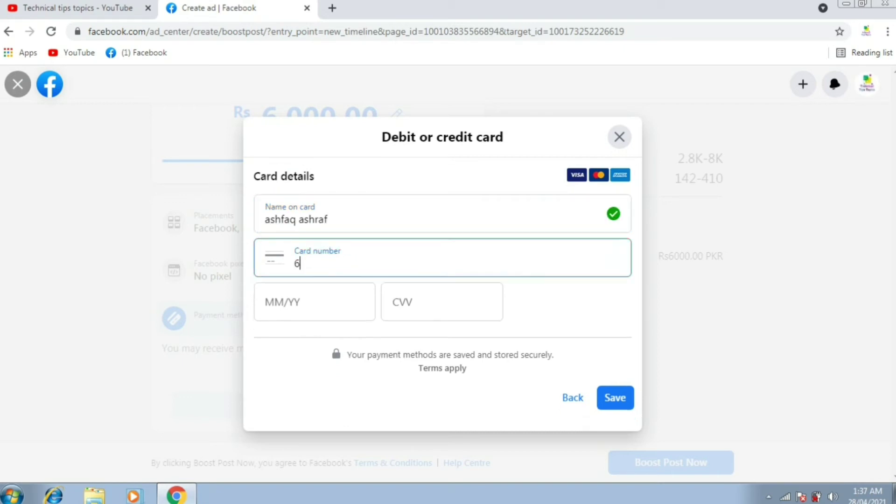
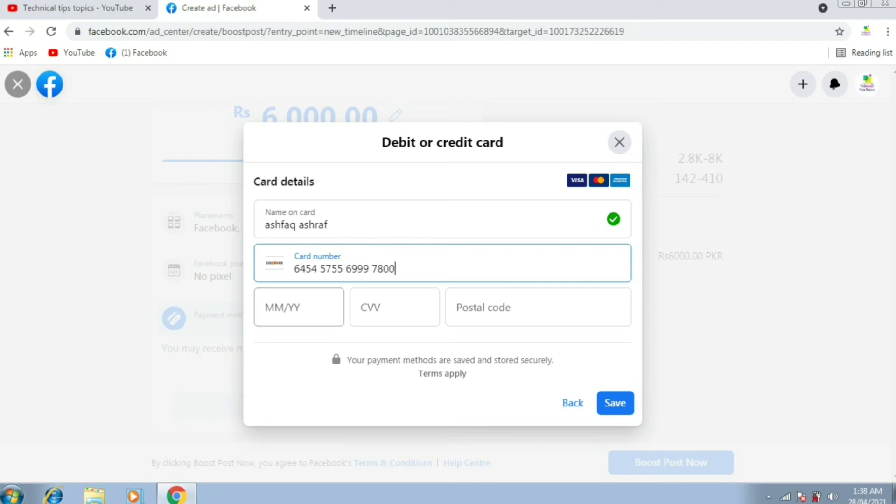
{"action": "left_click", "coordinate": [299, 307]}
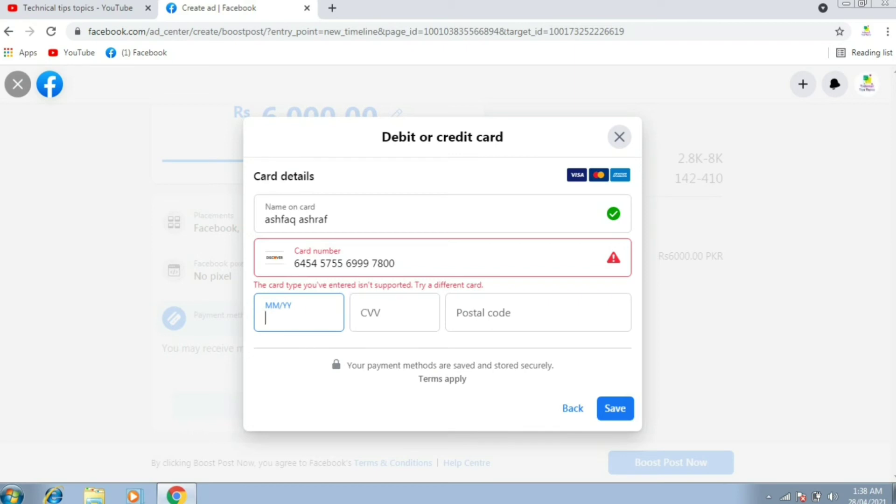
Step: Trim the card number's last digits, step through expiry, CVV and postal code, then close the card form
{"action": "left_click", "coordinate": [396, 263]}
{"action": "key", "text": "BackSpace"}
{"action": "key", "text": "BackSpace"}
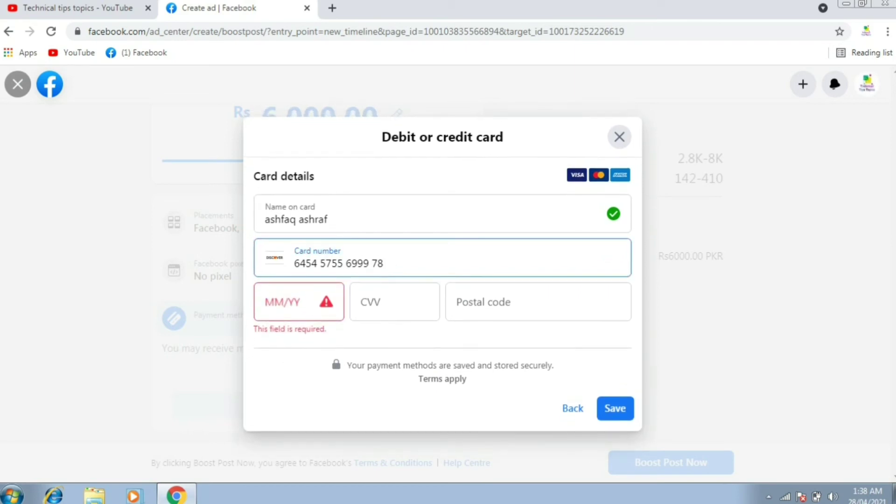
{"action": "left_click", "coordinate": [289, 308]}
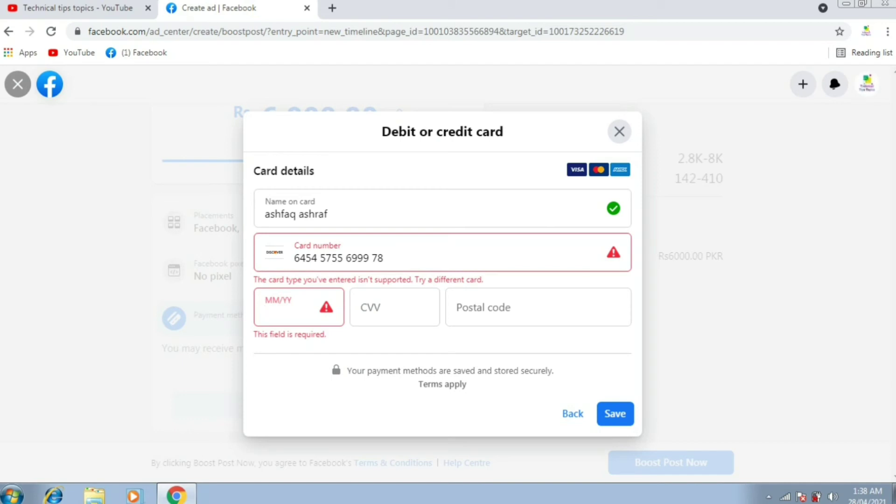
{"action": "left_click", "coordinate": [395, 308]}
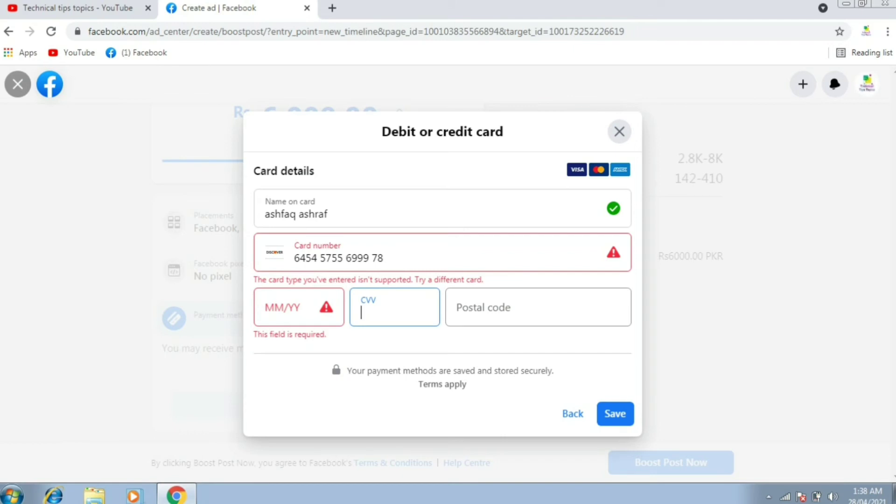
{"action": "left_click", "coordinate": [539, 308]}
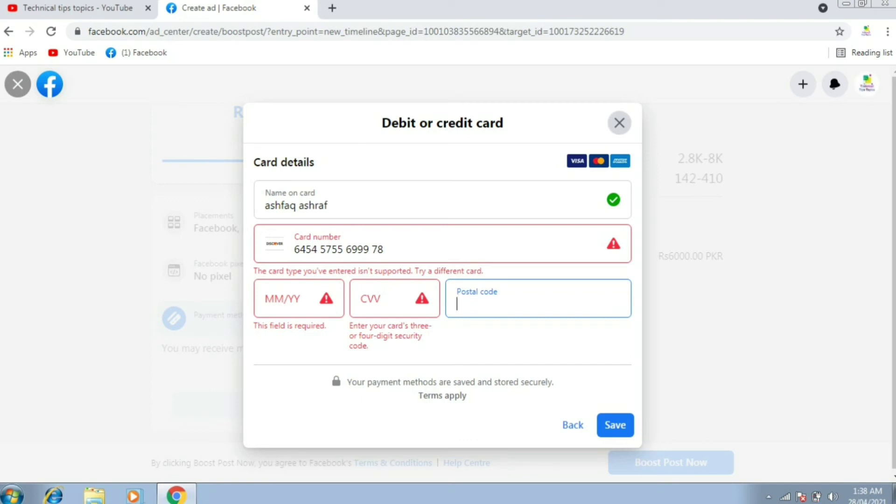
{"action": "key", "text": "Escape"}
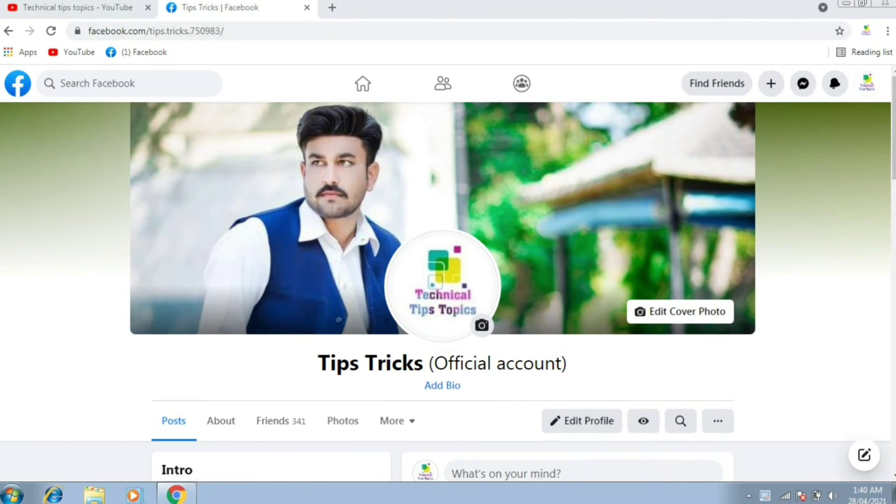
Step: Type 'facebook page' in Facebook search and pick the 'facebook page promotion pakistan' suggestion
{"action": "left_click", "coordinate": [84, 83]}
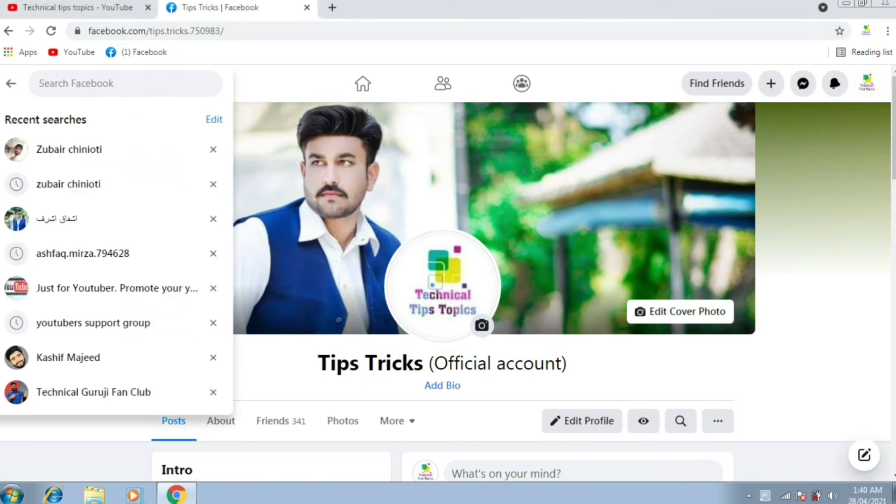
{"action": "type", "text": "faceb"}
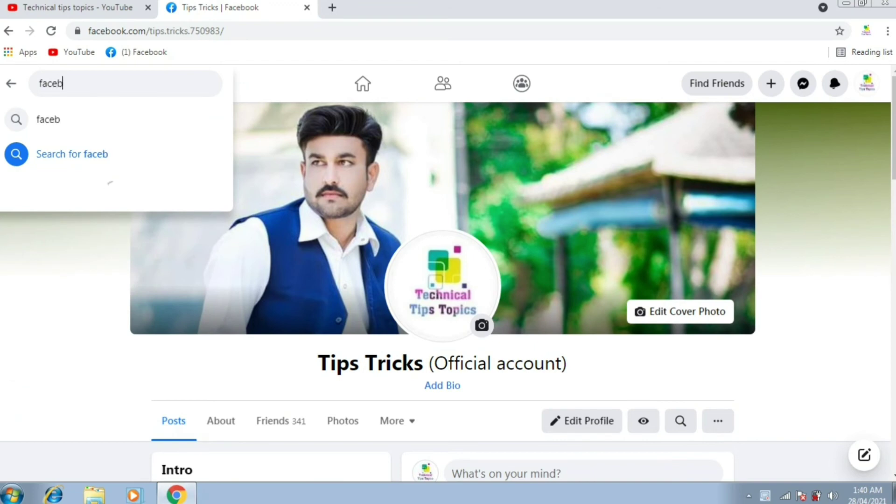
{"action": "type", "text": "ook"}
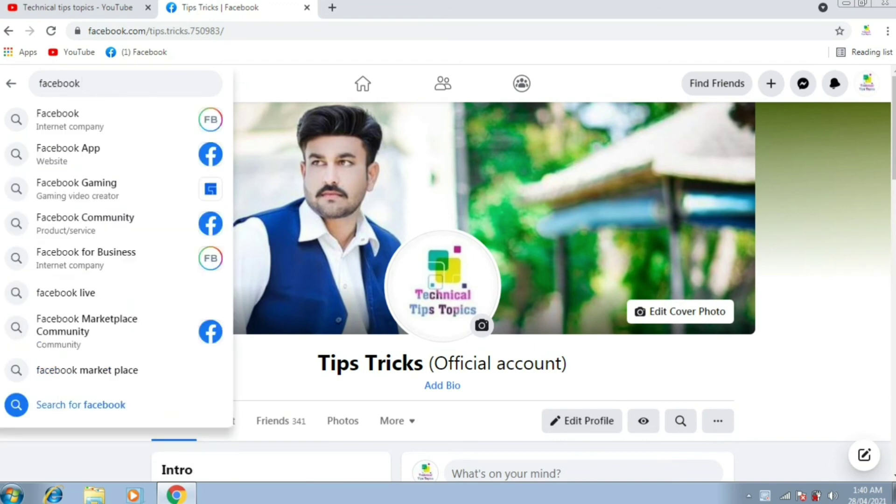
{"action": "type", "text": " page"}
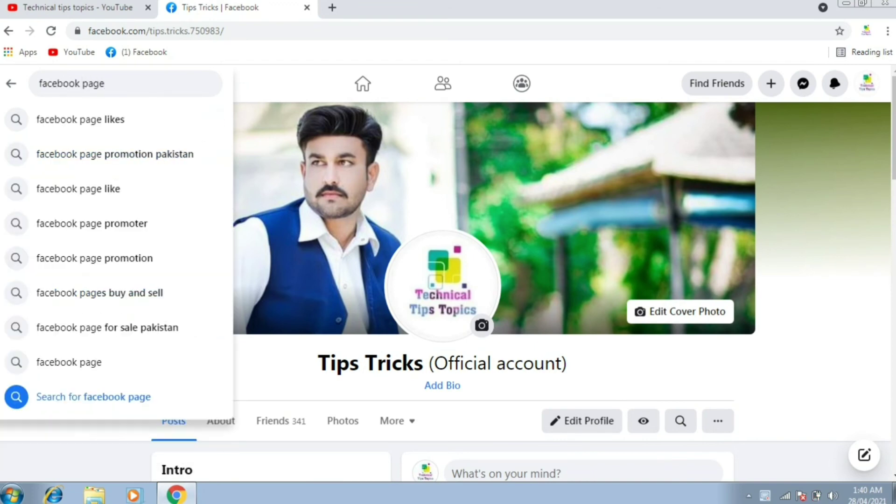
{"action": "left_click", "coordinate": [115, 154]}
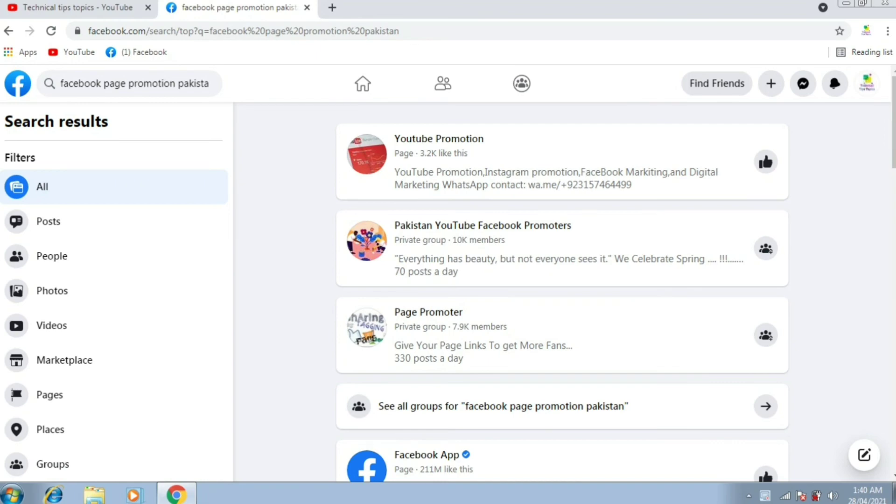
Step: Join Pakistan YouTube Facebook Promoters and Page Promoter, answering 'hi' to the last membership question and submitting
{"action": "left_click", "coordinate": [766, 248]}
{"action": "left_click", "coordinate": [766, 335]}
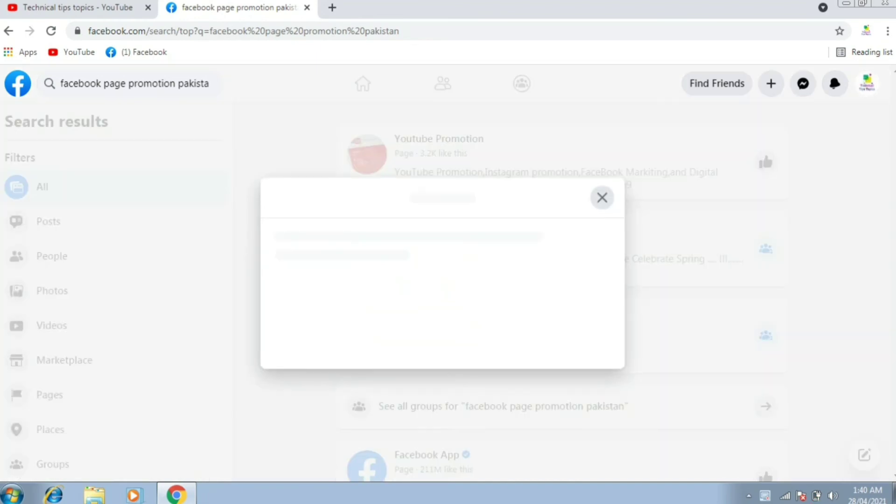
{"action": "scroll", "coordinate": [434, 397], "scroll_direction": "down", "scroll_amount": 5}
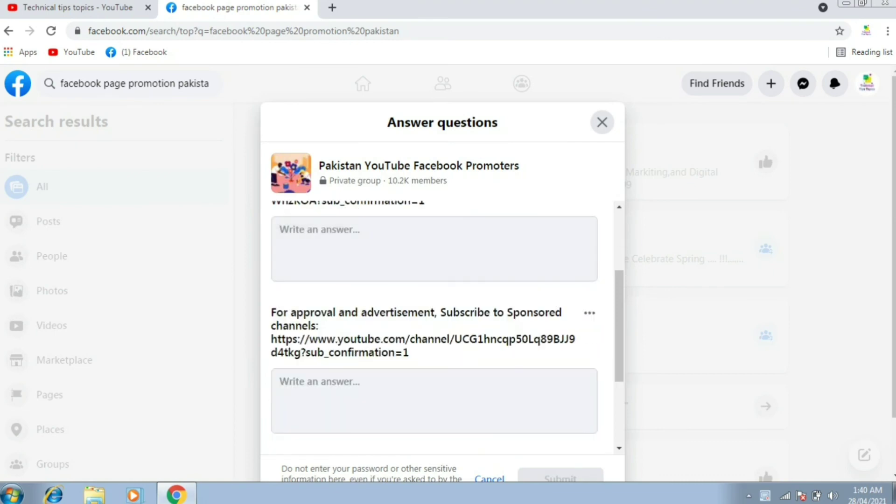
{"action": "left_click", "coordinate": [434, 400]}
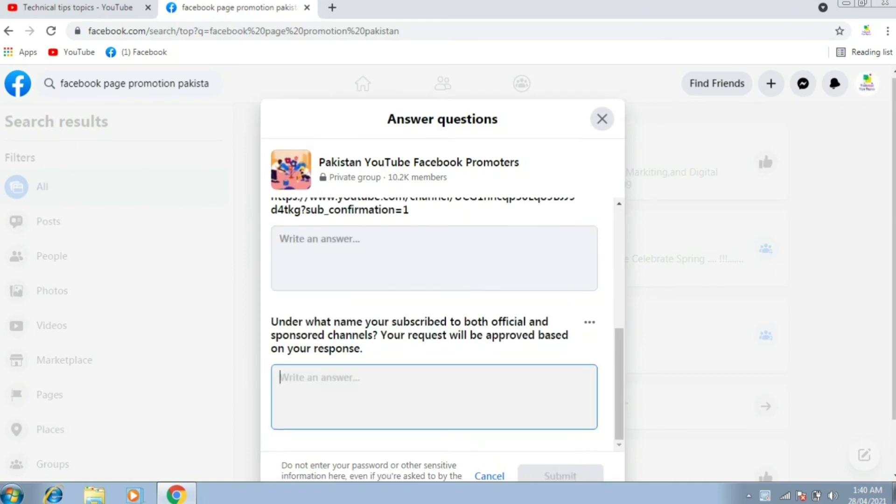
{"action": "scroll", "coordinate": [434, 400], "scroll_direction": "down", "scroll_amount": 1}
{"action": "type", "text": "hi"}
{"action": "left_click", "coordinate": [560, 415]}
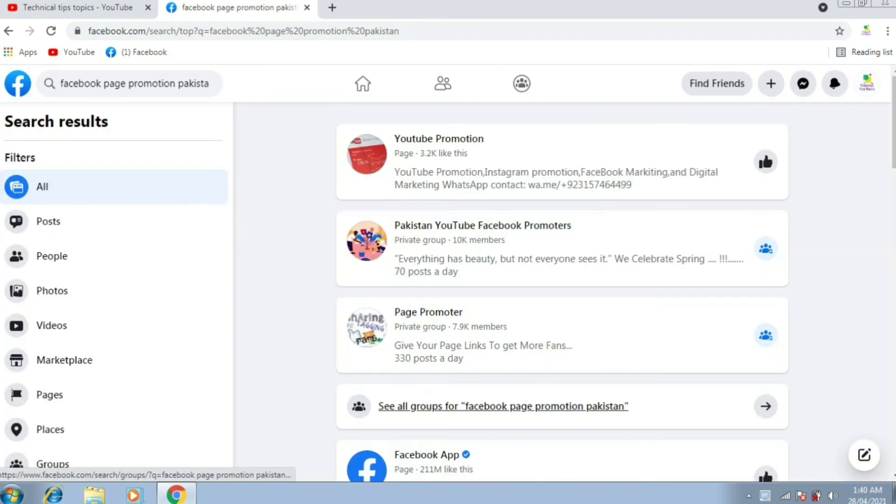
{"action": "scroll", "coordinate": [560, 280], "scroll_direction": "down", "scroll_amount": 5}
{"action": "scroll", "coordinate": [560, 289], "scroll_direction": "down", "scroll_amount": 9}
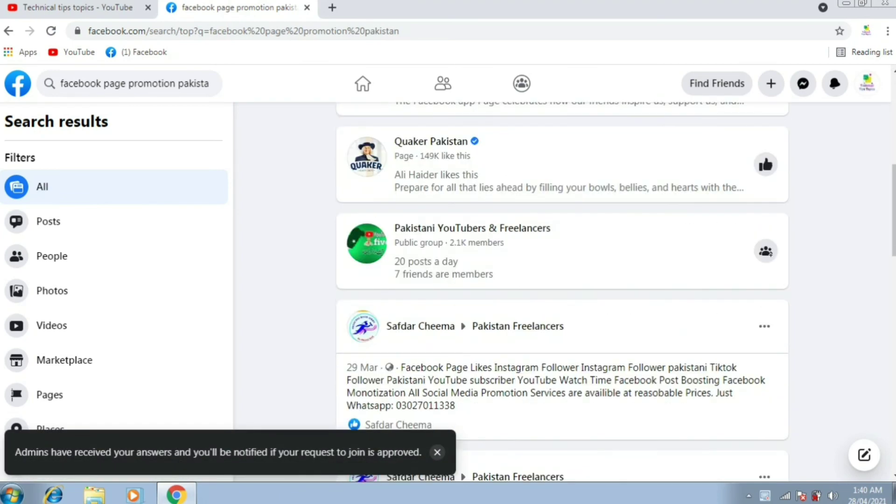
{"action": "scroll", "coordinate": [560, 289], "scroll_direction": "up", "scroll_amount": 12}
{"action": "scroll", "coordinate": [560, 280], "scroll_direction": "up", "scroll_amount": 1}
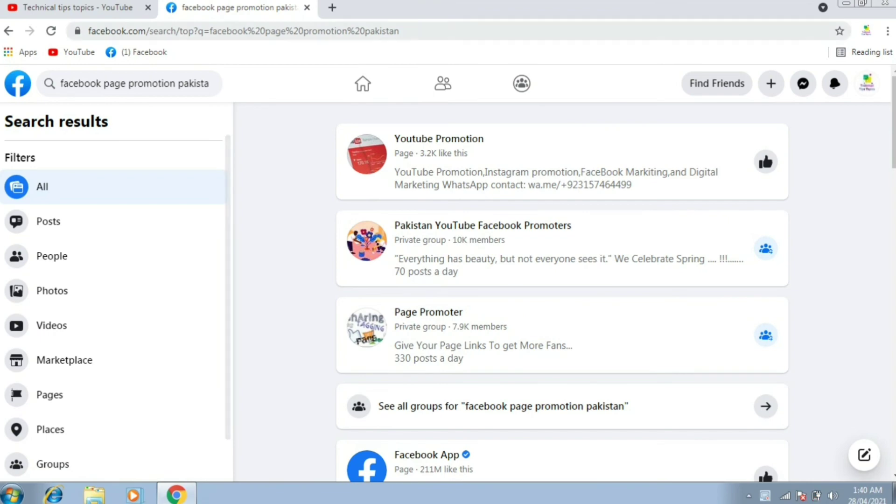
Step: Search 'youtubers support group' from 'youtube', open the ACTIVE YOUTUBERS group and join it
{"action": "left_click", "coordinate": [136, 83]}
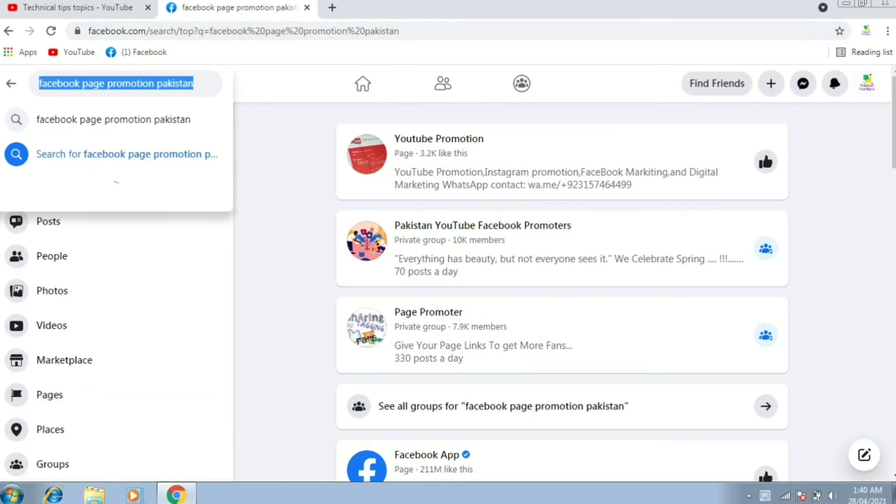
{"action": "key", "text": "BackSpace"}
{"action": "type", "text": "you"}
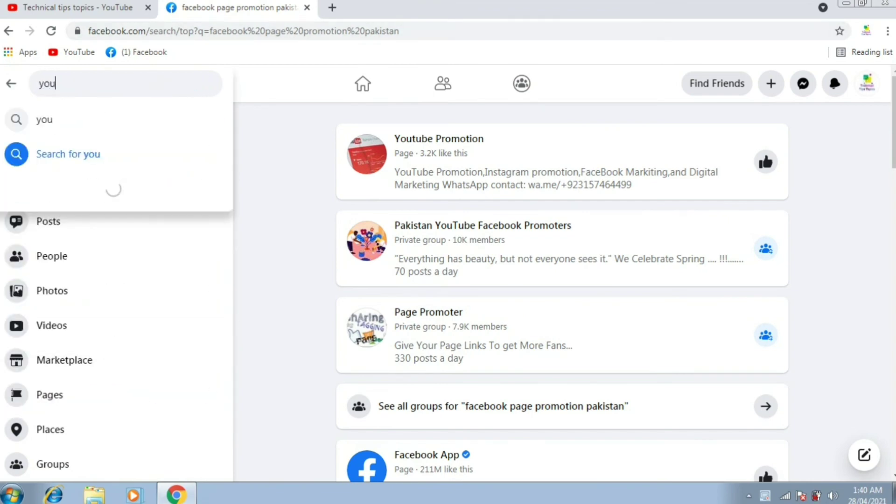
{"action": "type", "text": "tube"}
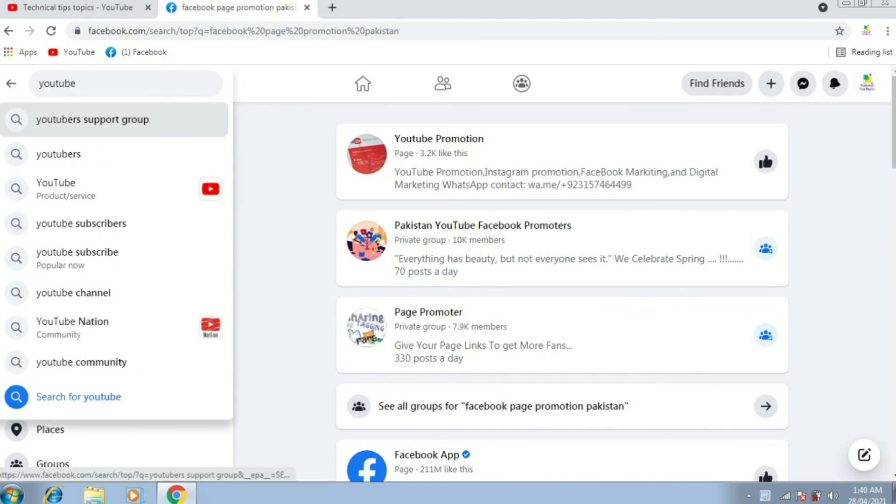
{"action": "left_click", "coordinate": [94, 120]}
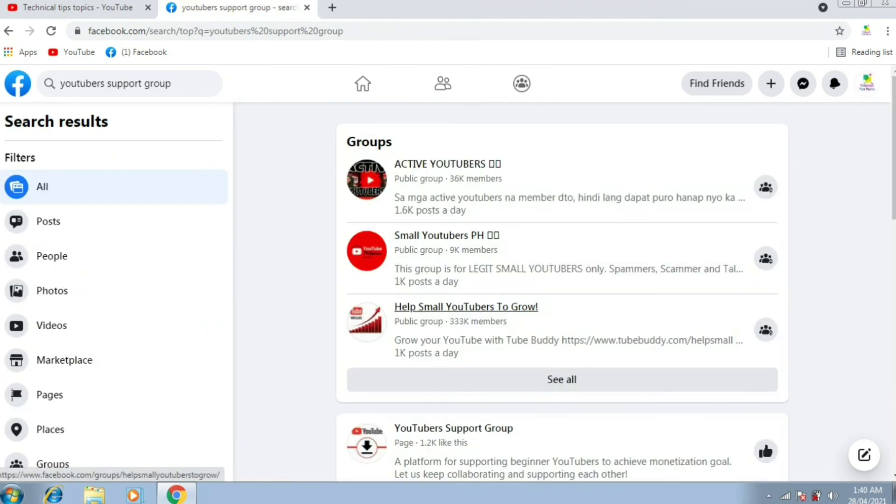
{"action": "scroll", "coordinate": [562, 378], "scroll_direction": "down", "scroll_amount": 2}
{"action": "scroll", "coordinate": [562, 297], "scroll_direction": "up", "scroll_amount": 2}
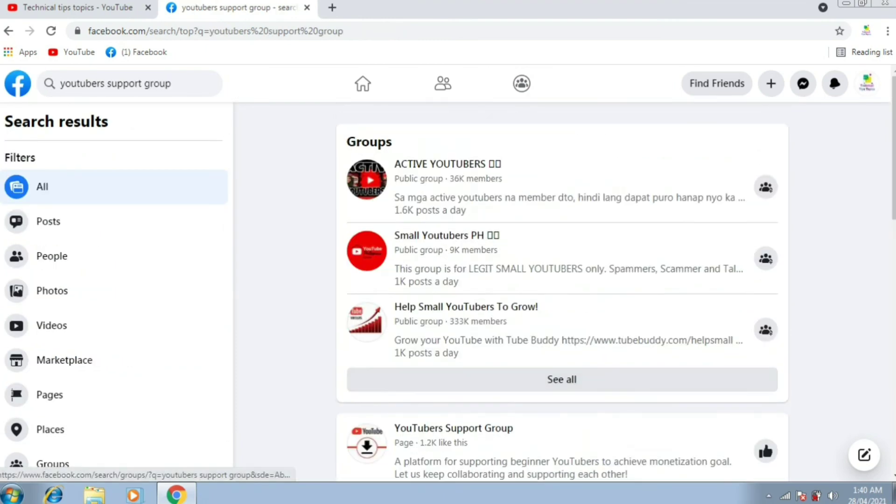
{"action": "left_click", "coordinate": [448, 164]}
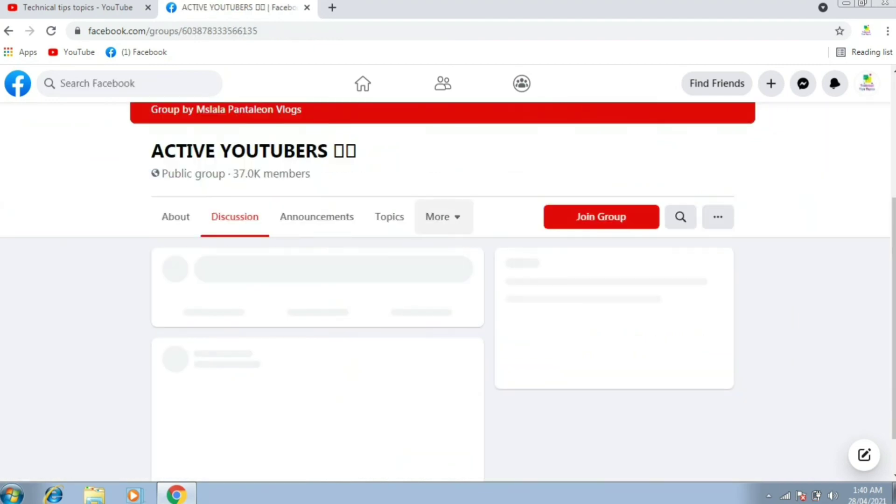
{"action": "left_click", "coordinate": [601, 216]}
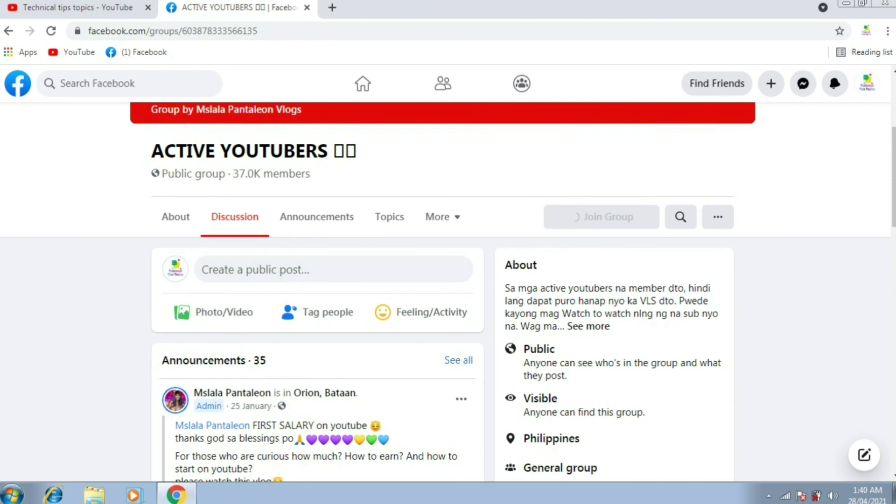